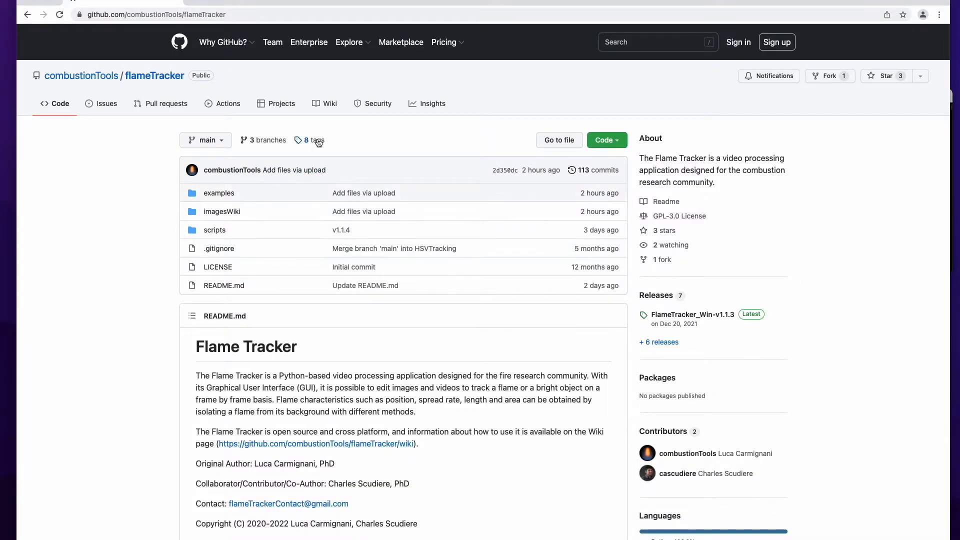
- Open the wiki page "2. User interface and video editing" and read through its description of the graphical interface
click(328, 107)
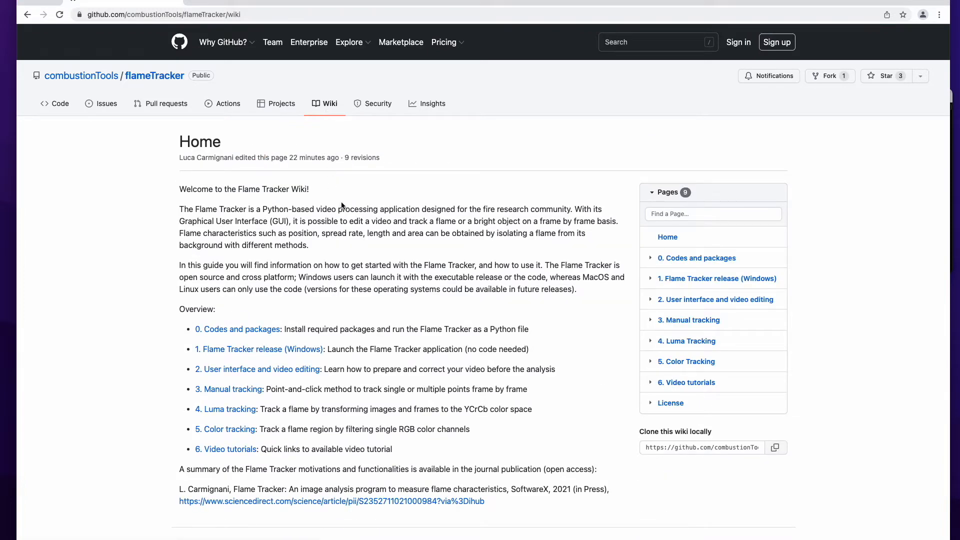
click(665, 300)
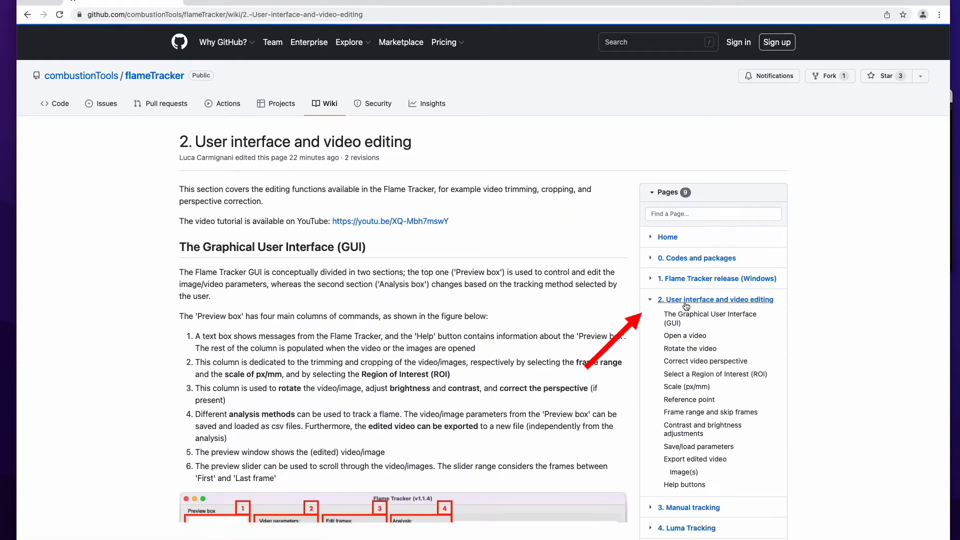
scroll(519, 353, down, 1)
scroll(518, 353, down, 10)
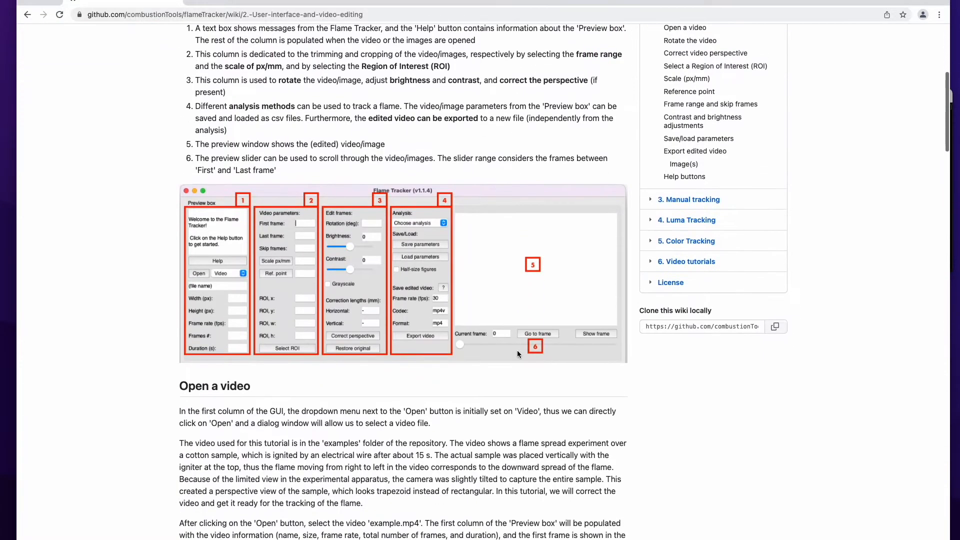
scroll(517, 350, down, 10)
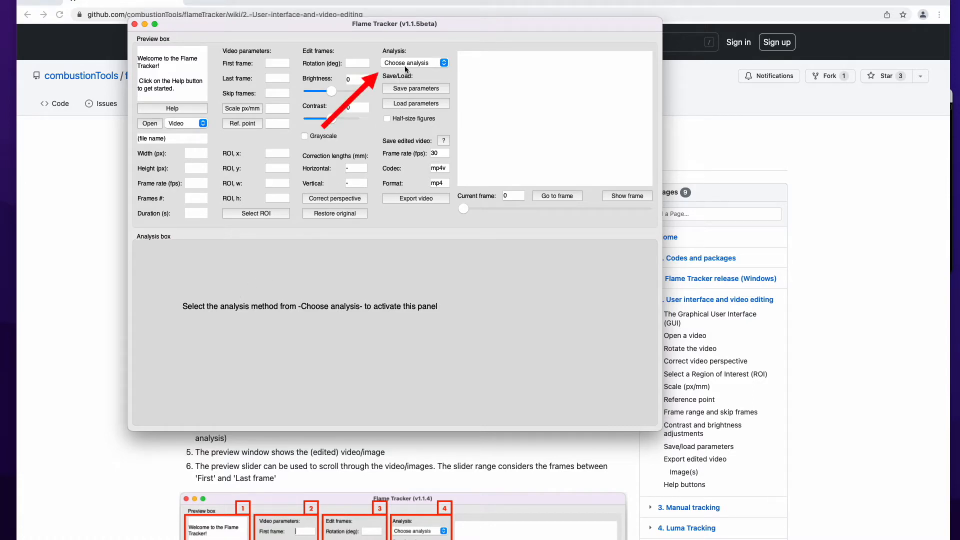
- Switch to Flame Tracker, read the help text for the Preview box, and dismiss it
click(183, 109)
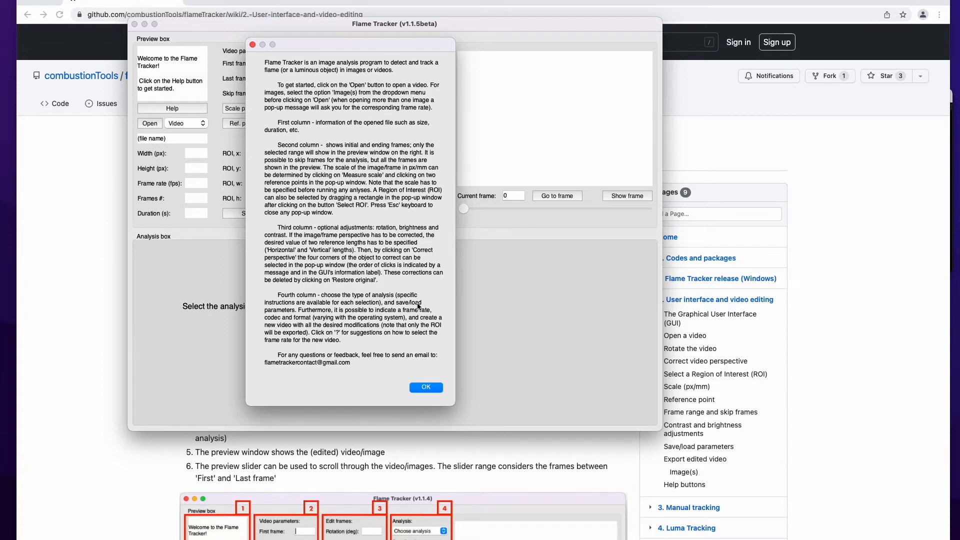
click(419, 387)
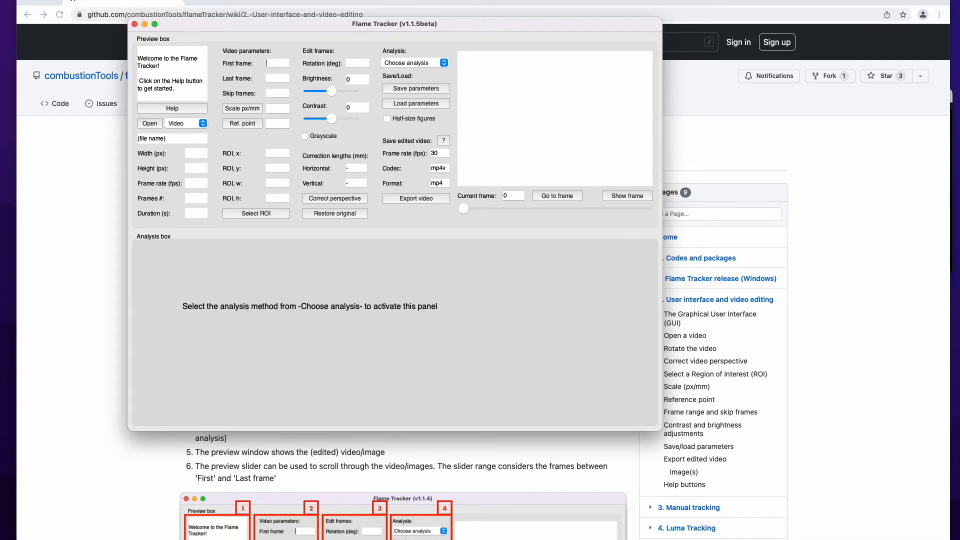
- Switch to Finder and preview example.mp4 from the flameTracker-main examples folder, scrubbing through the flame spread
key(super+Tab)
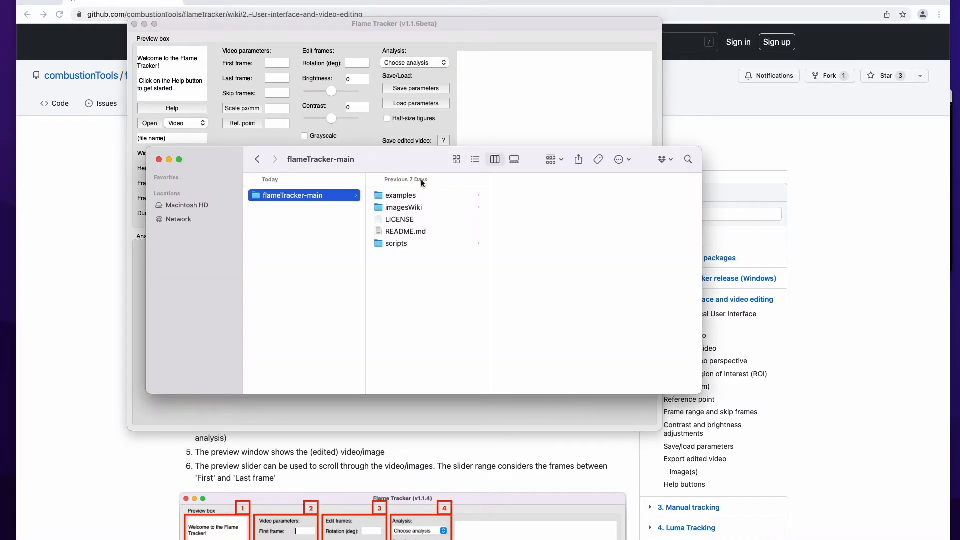
click(414, 197)
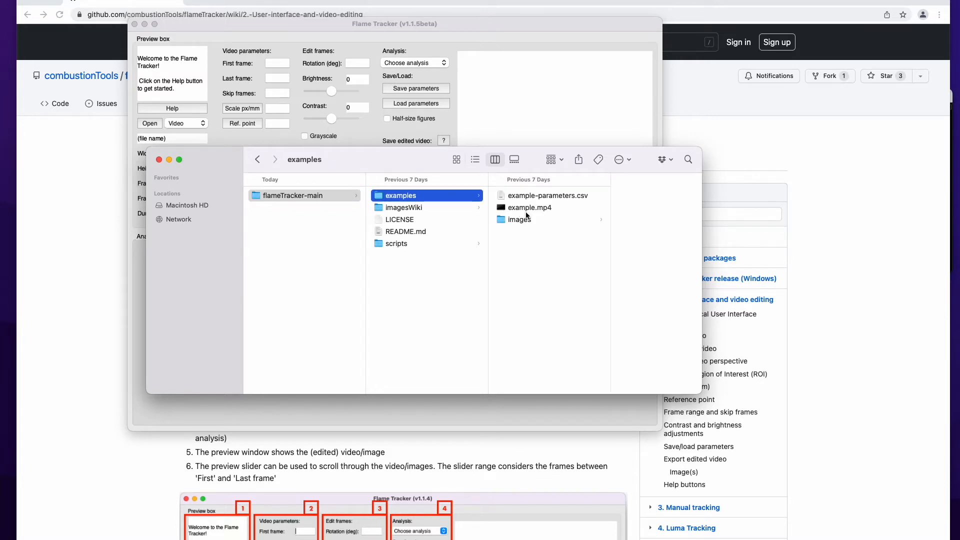
click(528, 211)
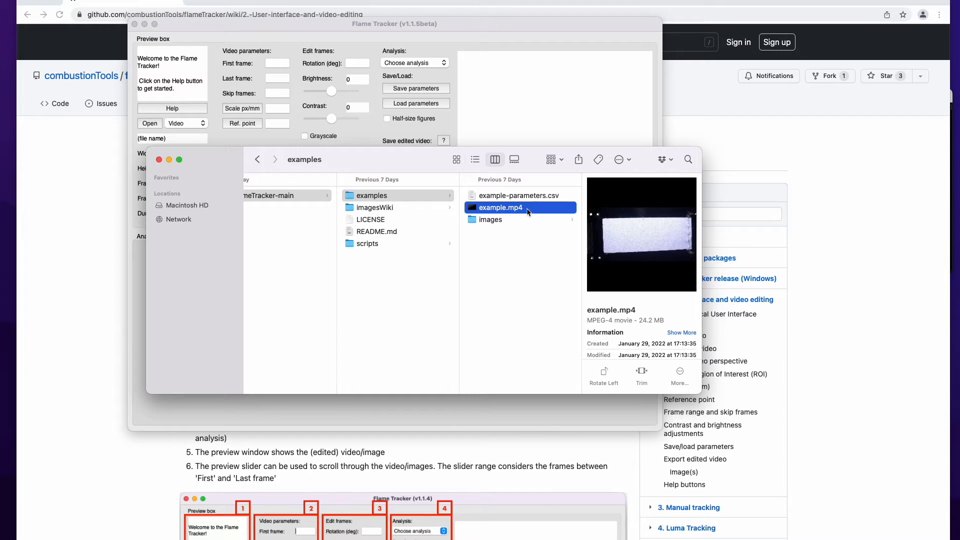
key(space)
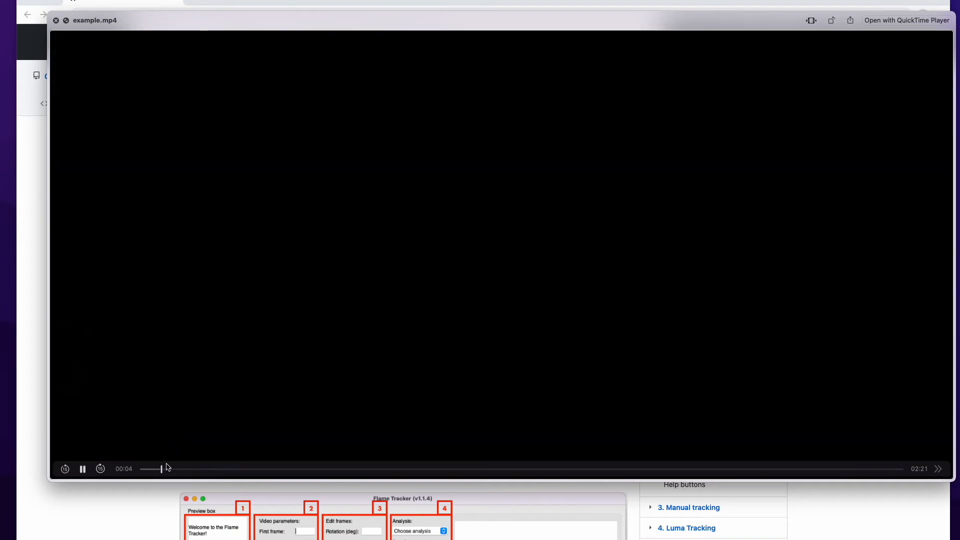
drag(166, 468, 394, 482)
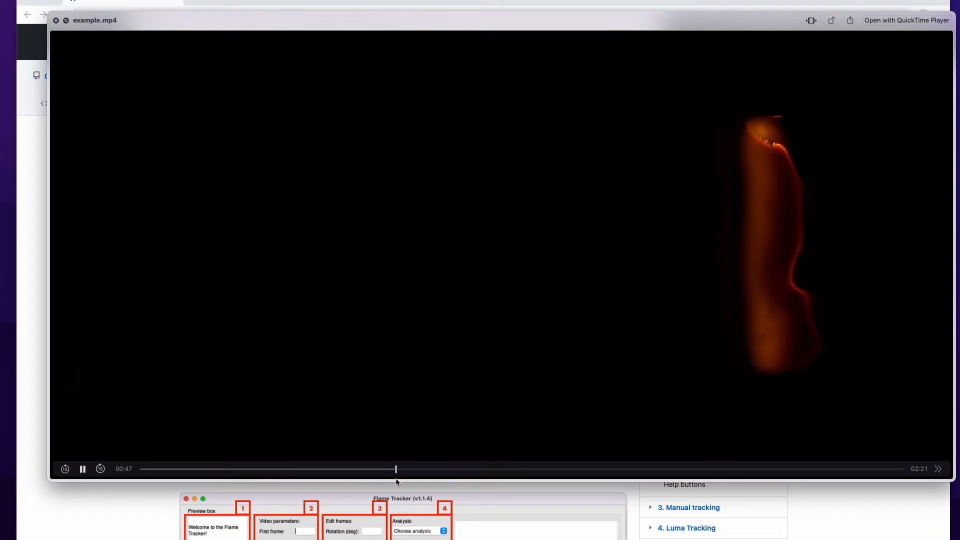
drag(395, 476, 166, 471)
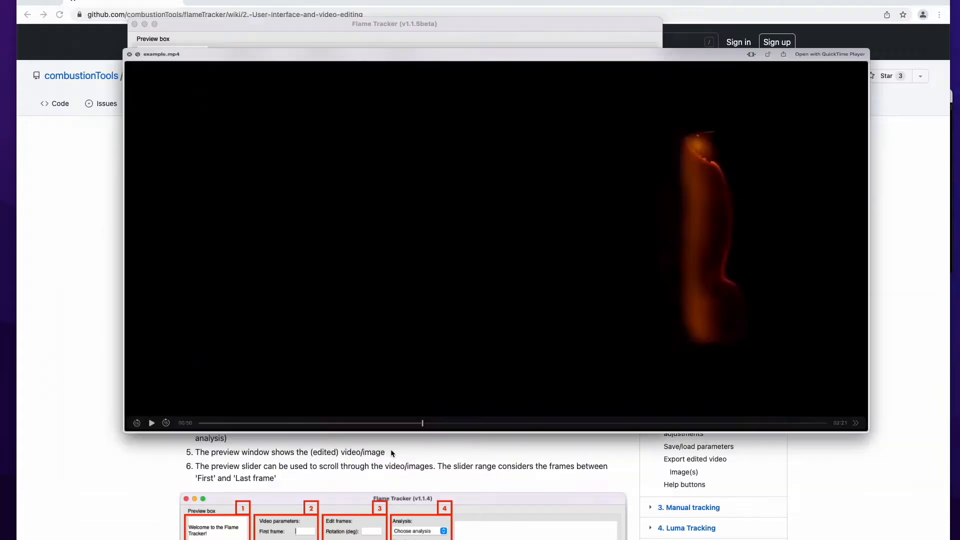
key(space)
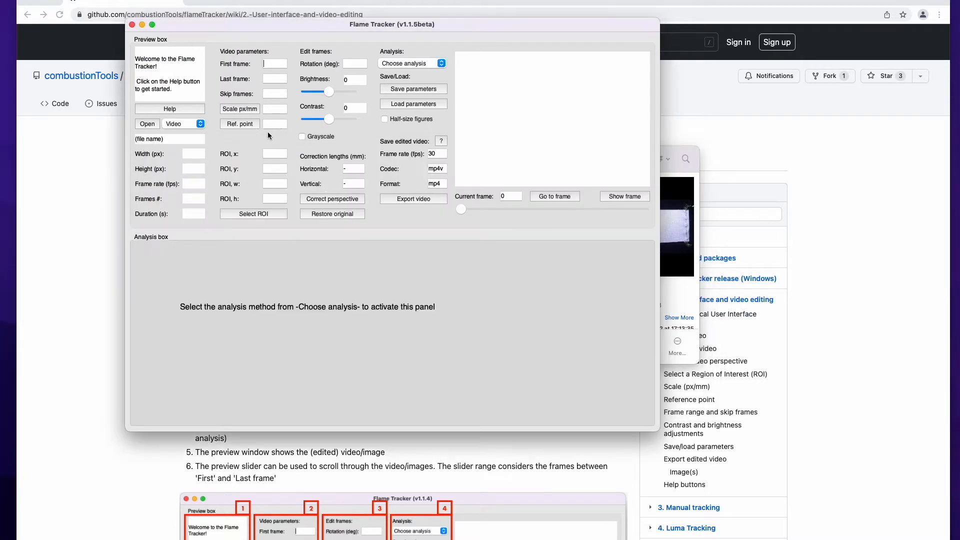
- Load the video example.mp4 from Downloads/flameTracker-main/examples into Flame Tracker
click(154, 124)
scroll(332, 144, left, 5)
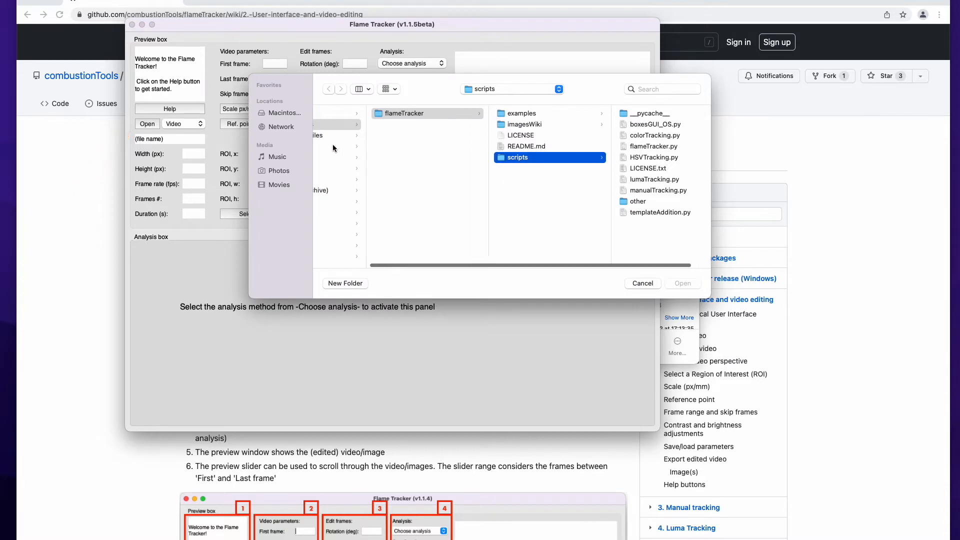
click(330, 167)
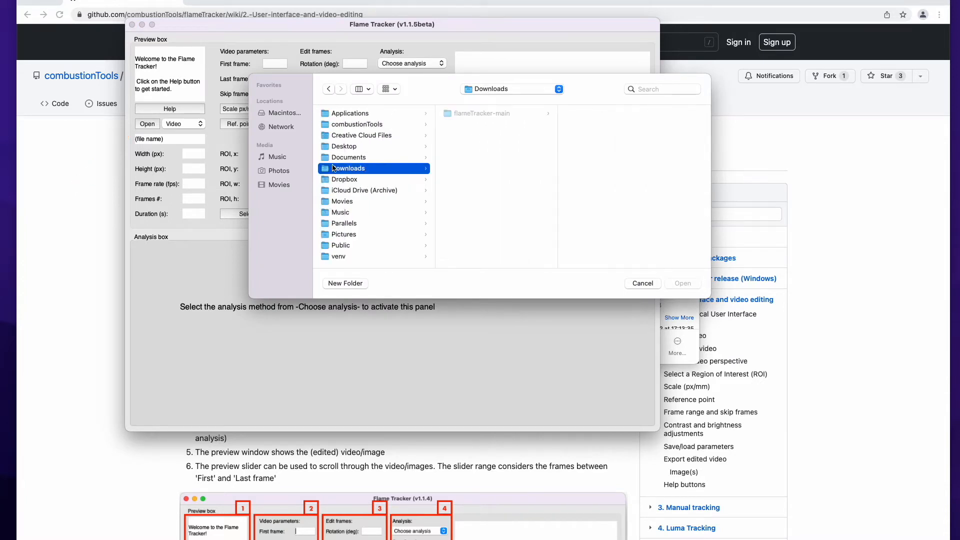
click(453, 113)
click(584, 113)
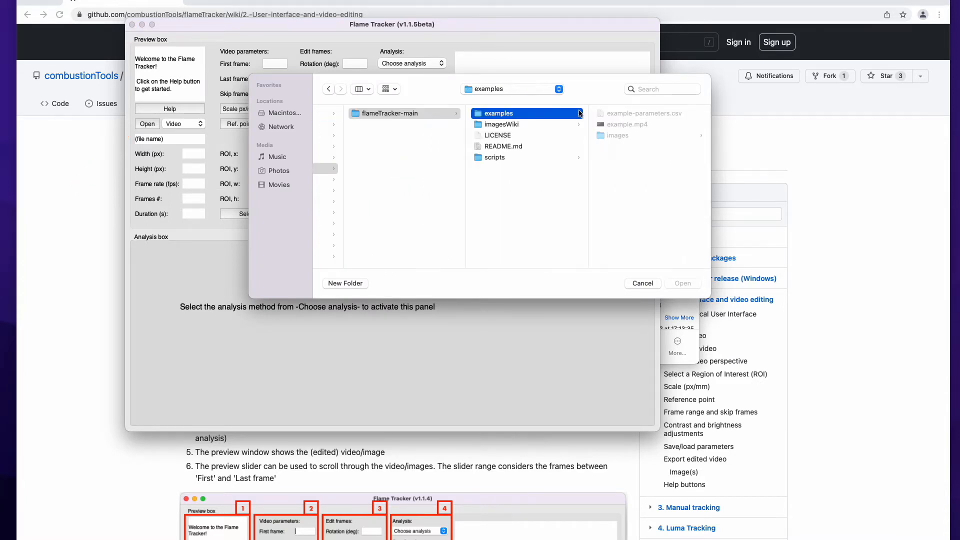
click(610, 124)
key(Return)
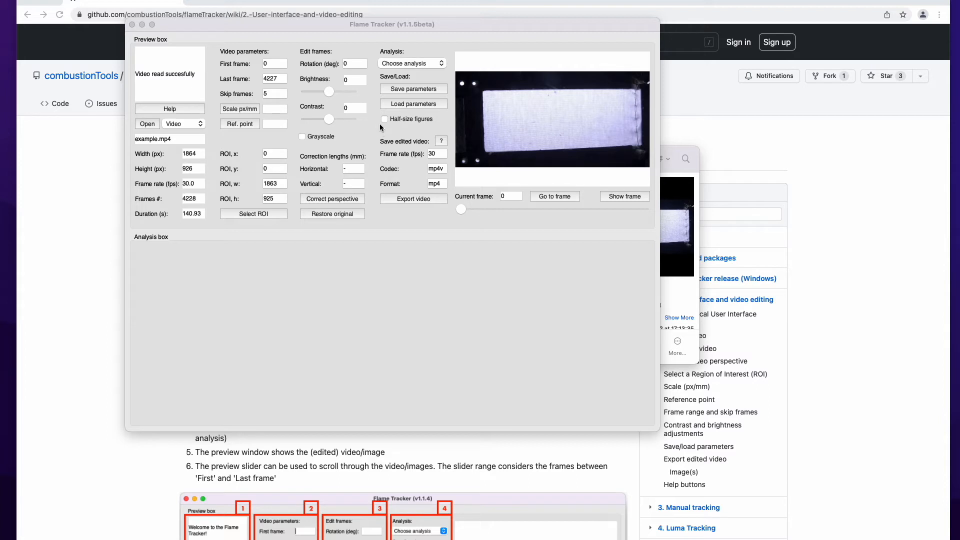
- Try rotating the video frames by 5 degrees and refresh the preview
click(355, 63)
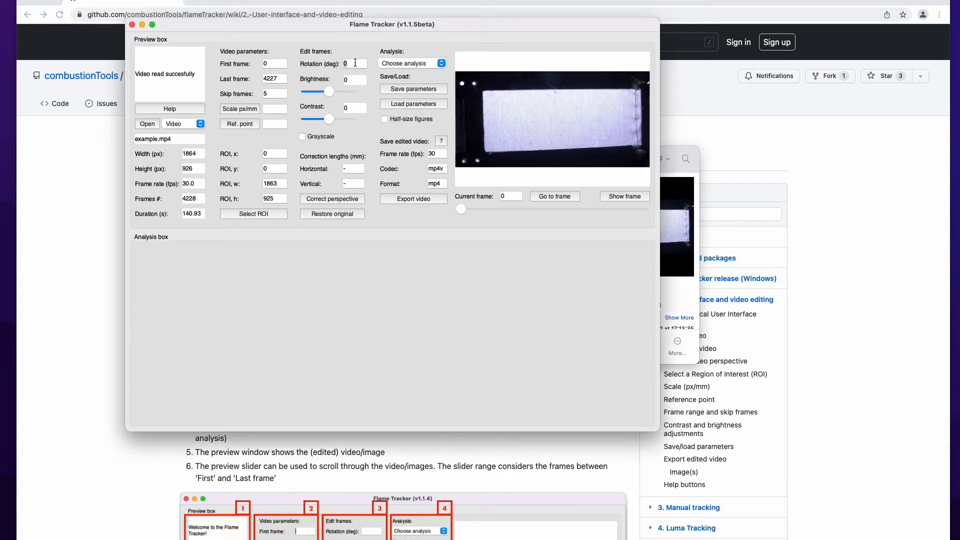
text(5)
mouse_move(461, 210)
mouse_down()
mouse_move(472, 212)
mouse_move(449, 206)
mouse_up()
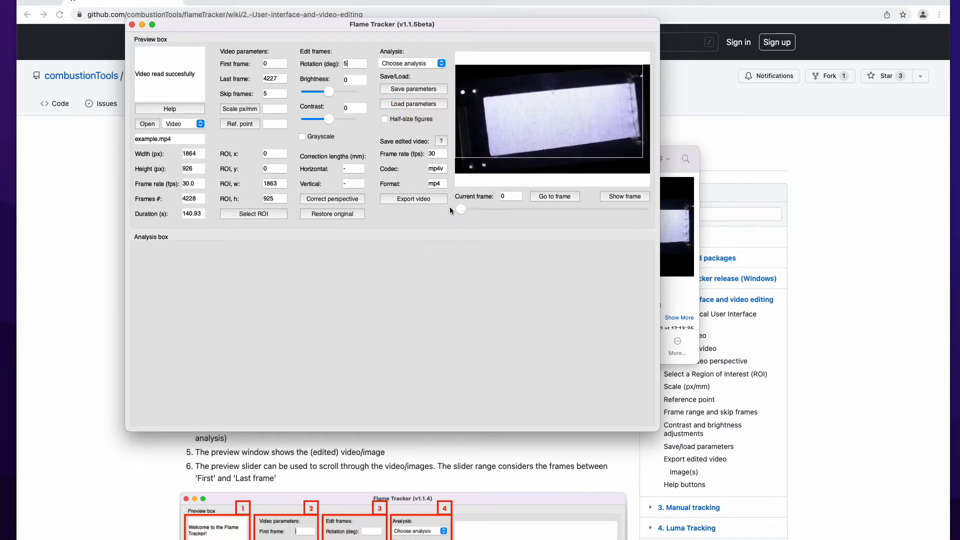
- Try a frame rotation of -5 degrees and settle on -2 degrees, refreshing the preview each time
double_click(356, 66)
text(-5)
mouse_move(461, 208)
mouse_down()
mouse_move(470, 208)
mouse_move(457, 208)
mouse_up()
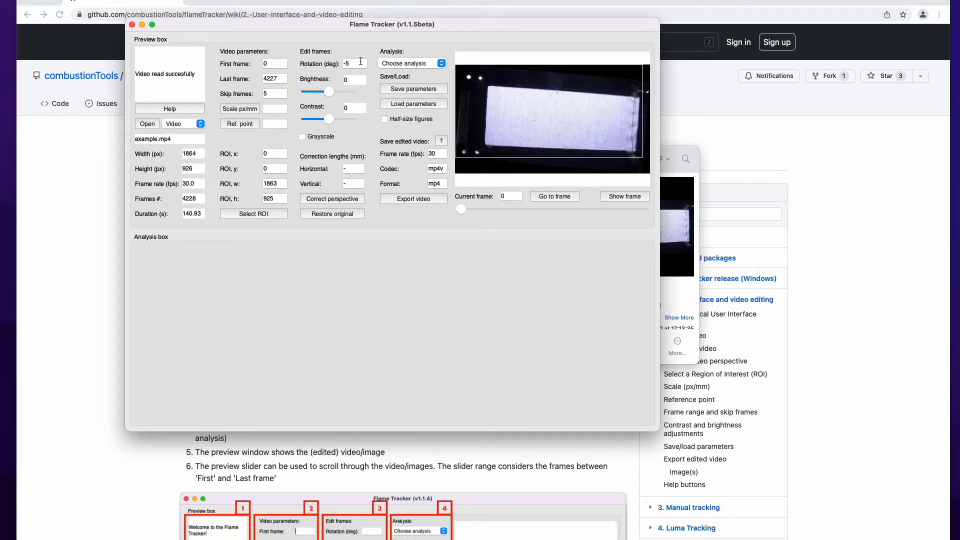
click(457, 207)
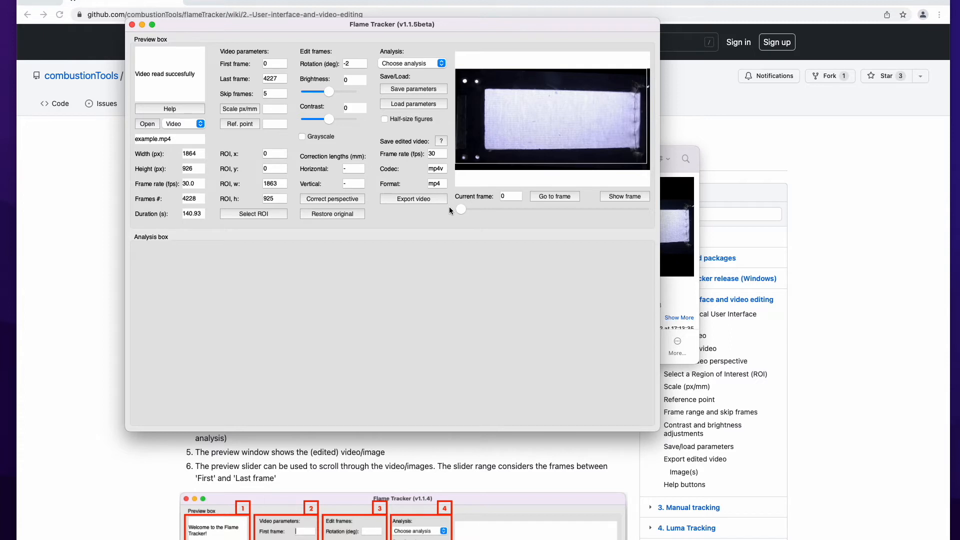
- Set the perspective correction lengths to 152 mm horizontal and 55 mm vertical
double_click(350, 168)
text(152)
text(55)
- Correct the perspective by marking the sample's corners in the order top right, bottom right, bottom left, top left
click(350, 202)
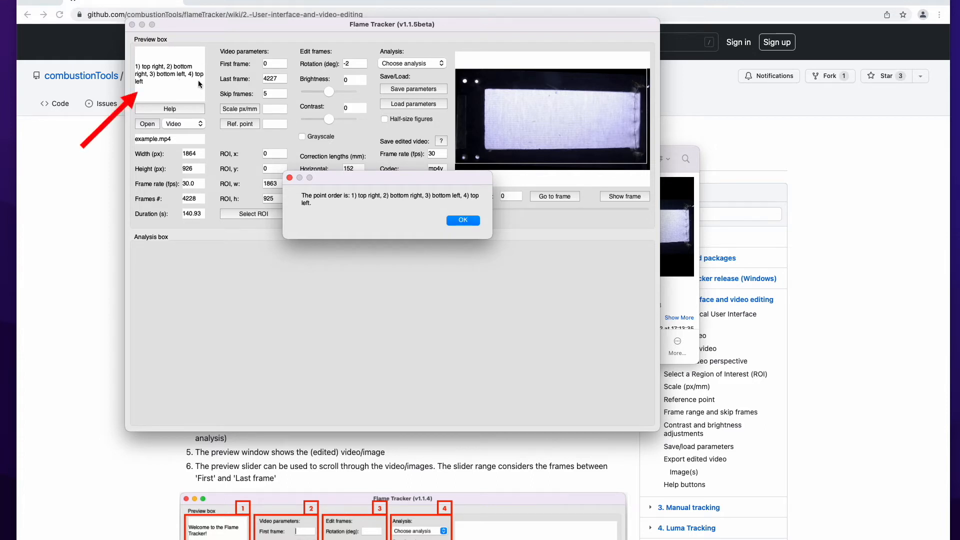
click(463, 220)
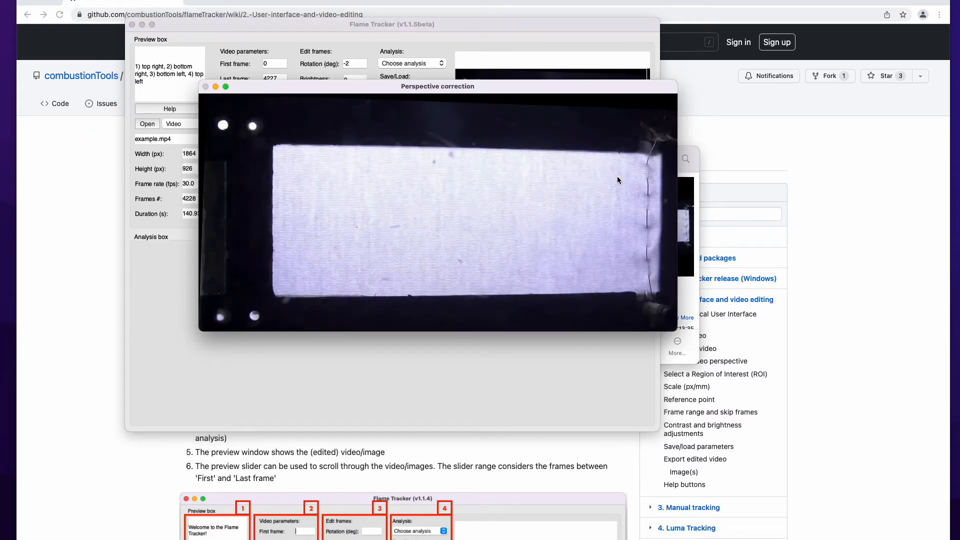
click(660, 153)
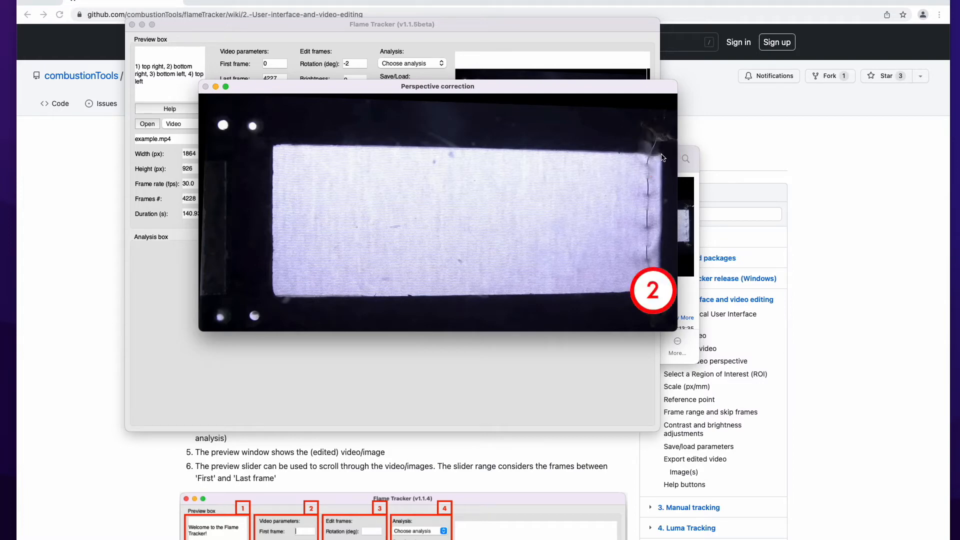
click(273, 289)
click(275, 147)
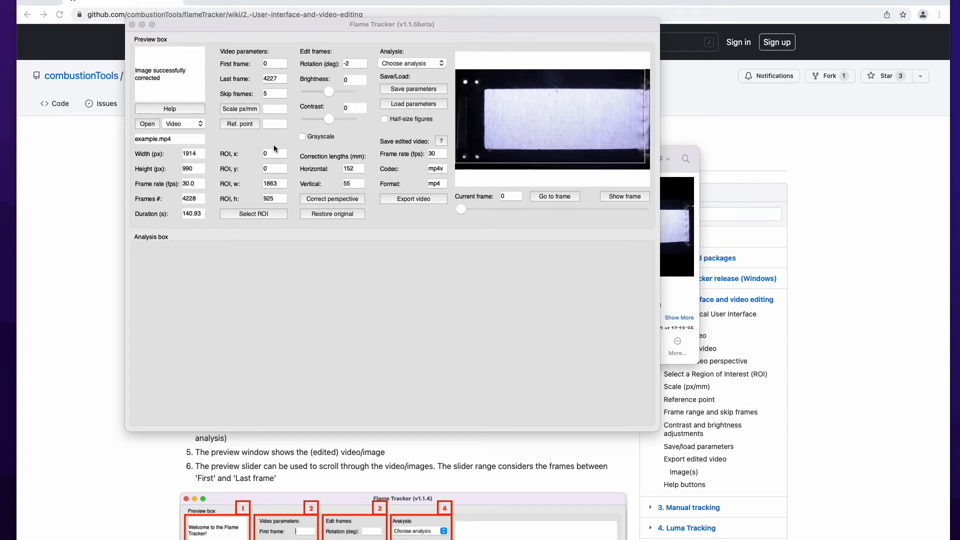
- Repeat the perspective correction of the sample, working in a larger correction window
click(332, 199)
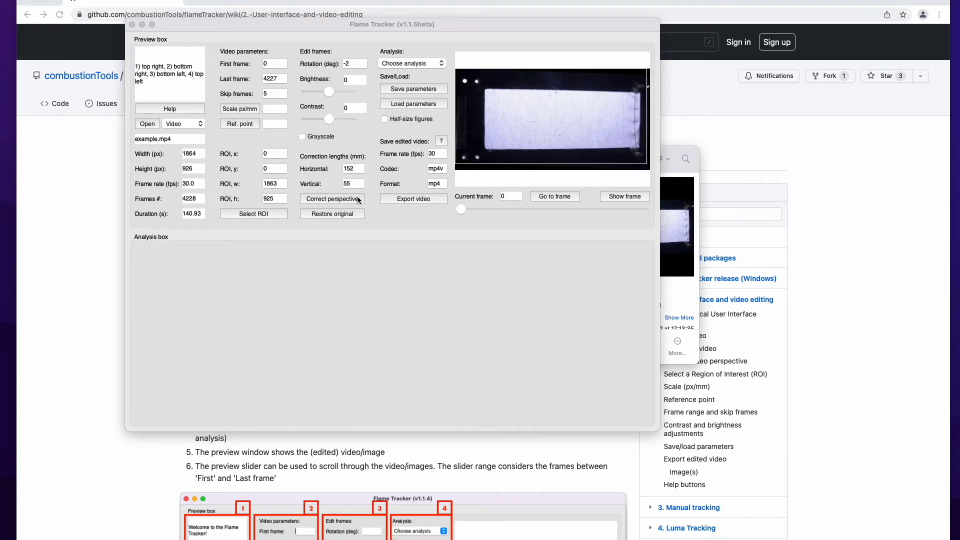
click(454, 222)
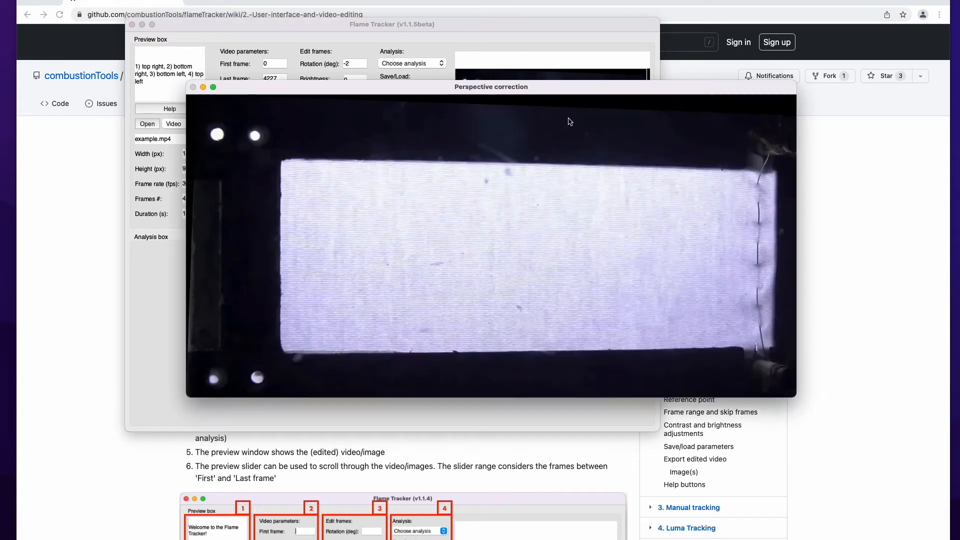
drag(583, 95, 660, 102)
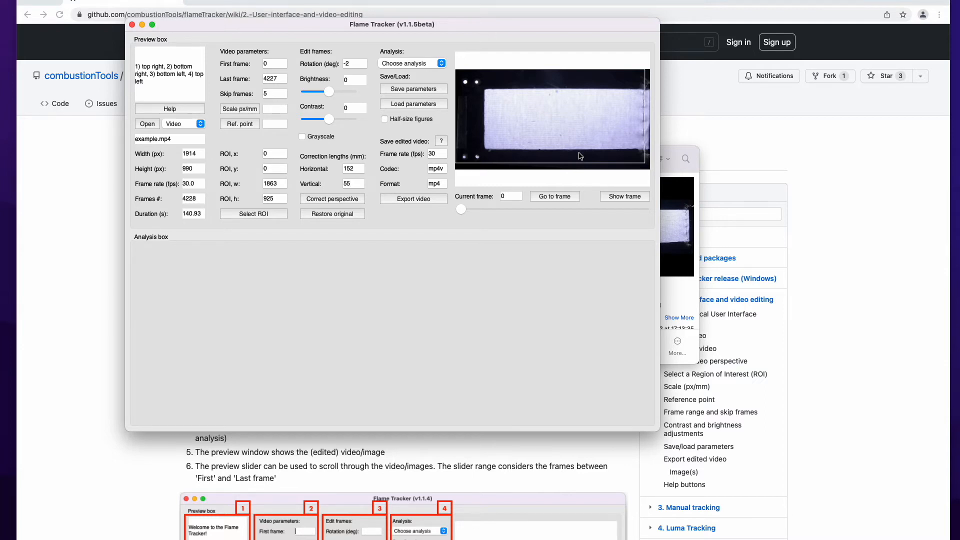
- Select a region of interest of about 1643 by 638 px enclosing the whole sample and accept it
click(240, 214)
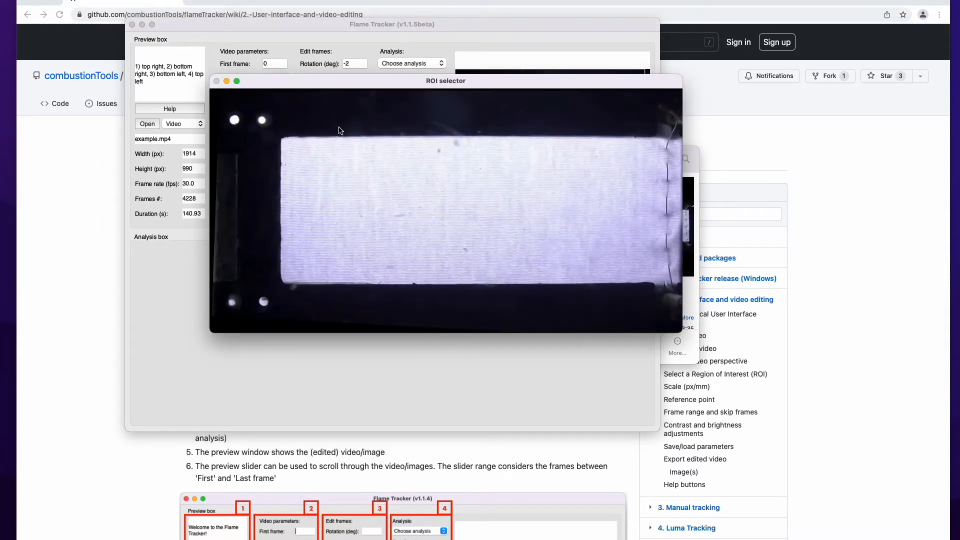
drag(334, 161, 412, 208)
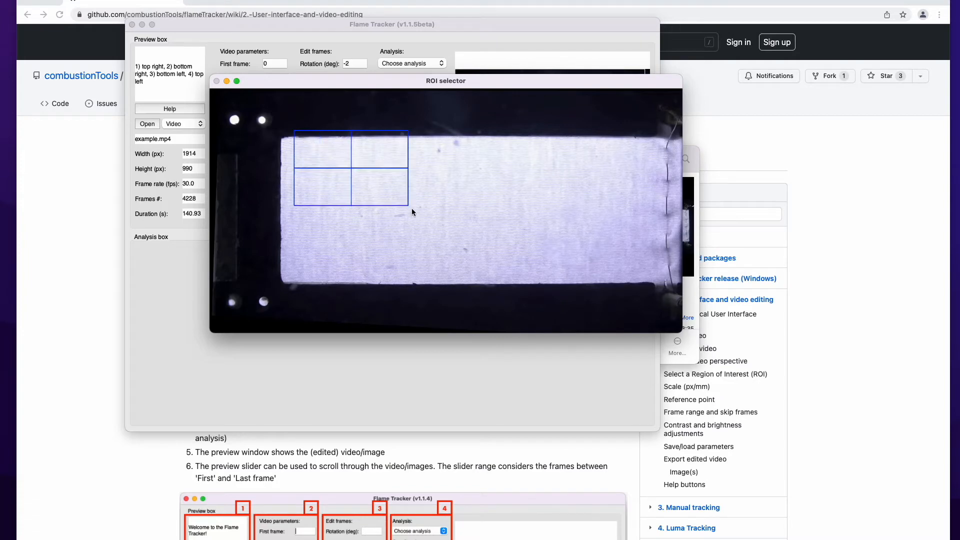
click(276, 138)
drag(340, 172, 681, 295)
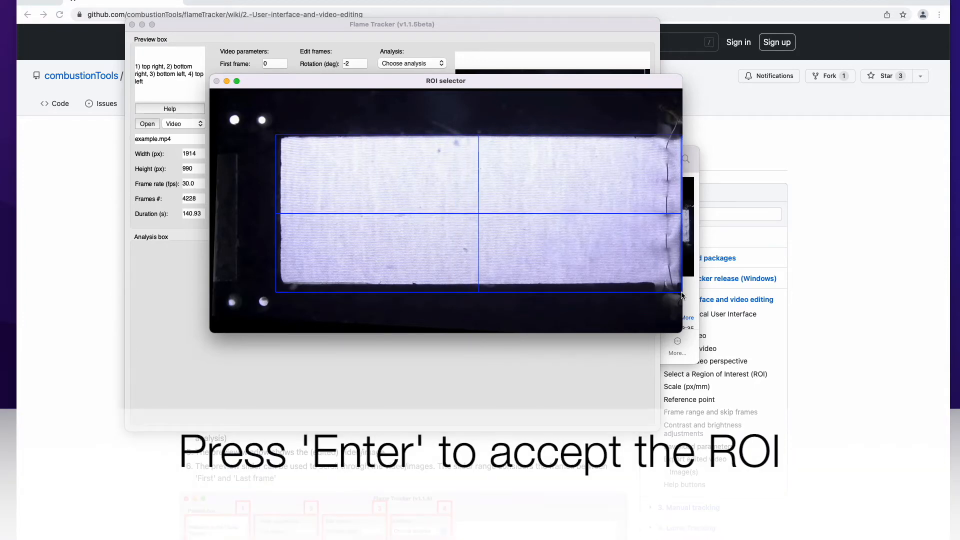
key(Return)
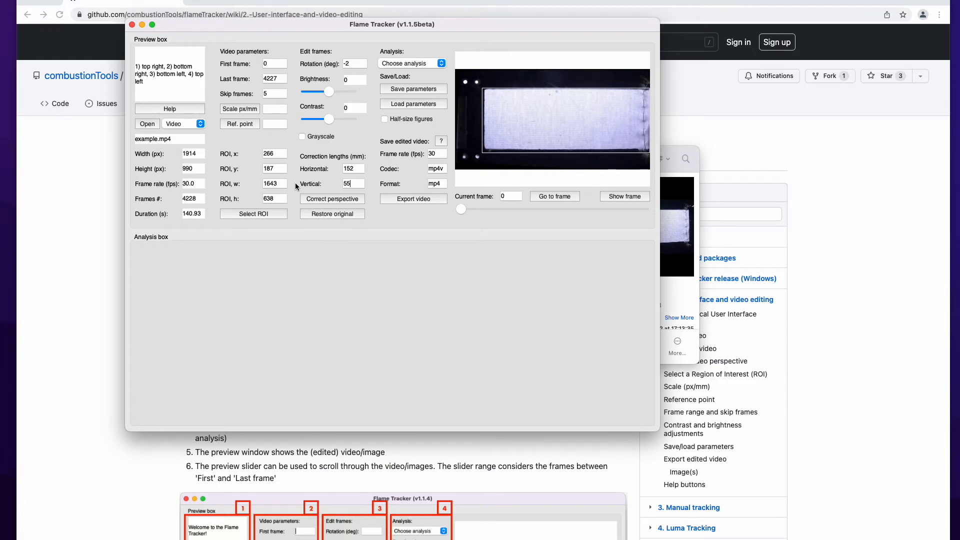
- Set the scale by marking the two ends of the sample's bottom edge, left to right, with a measured length of 152 mm
click(226, 110)
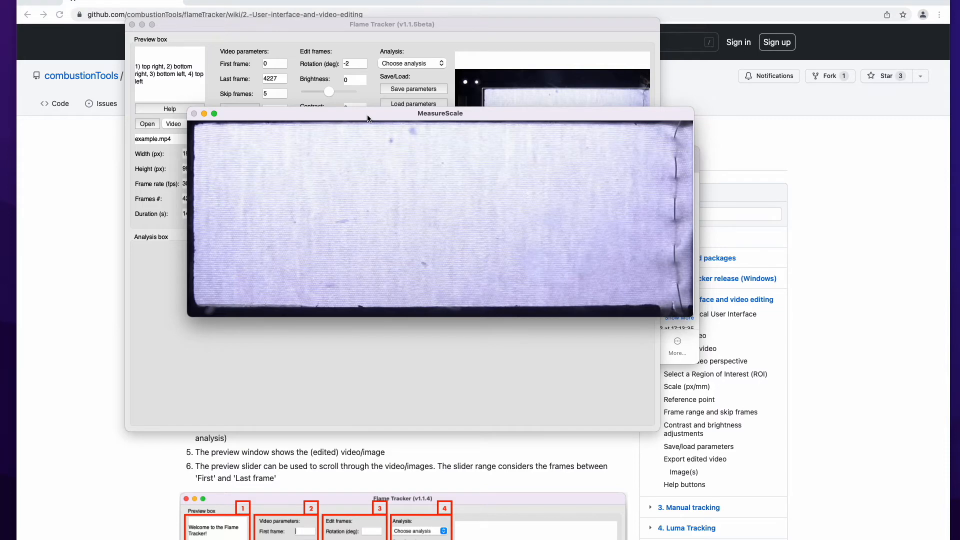
click(192, 309)
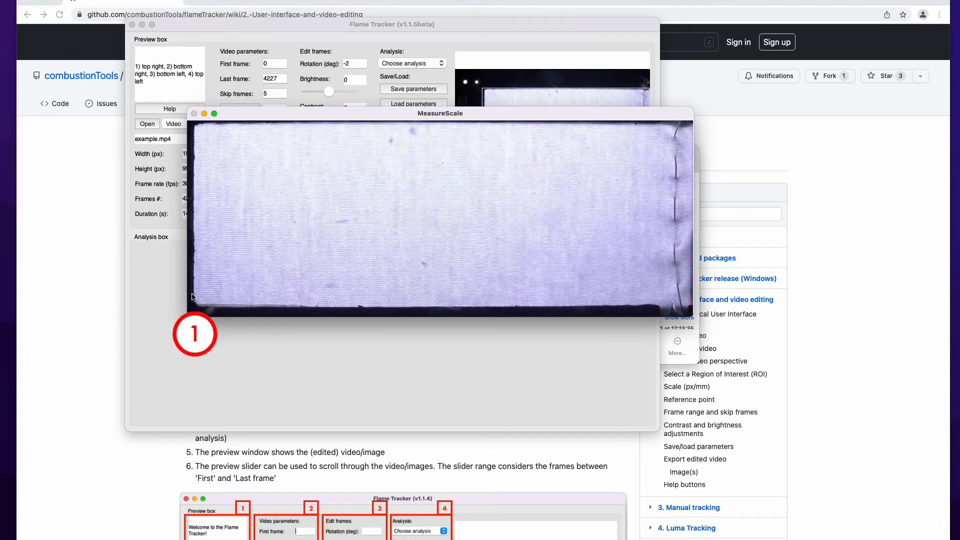
click(691, 310)
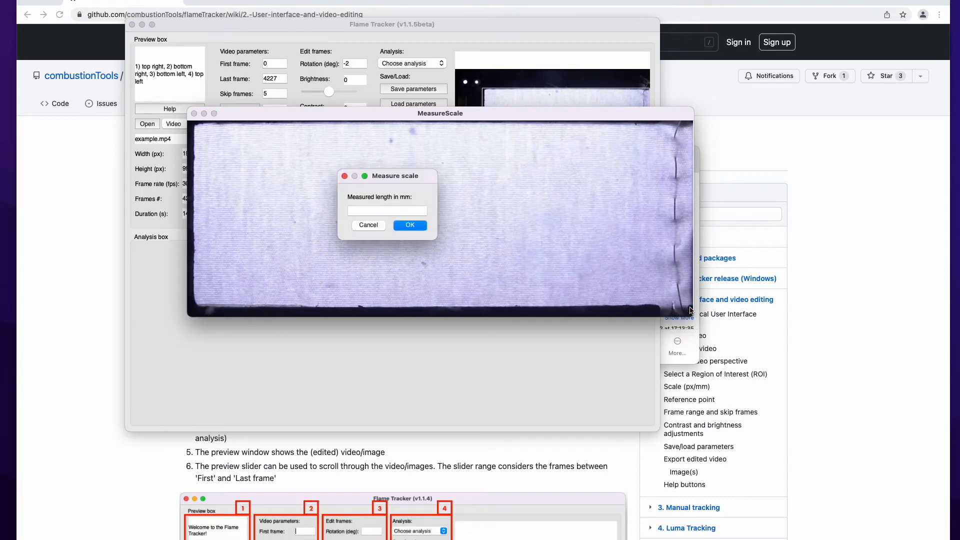
text(152)
key(Return)
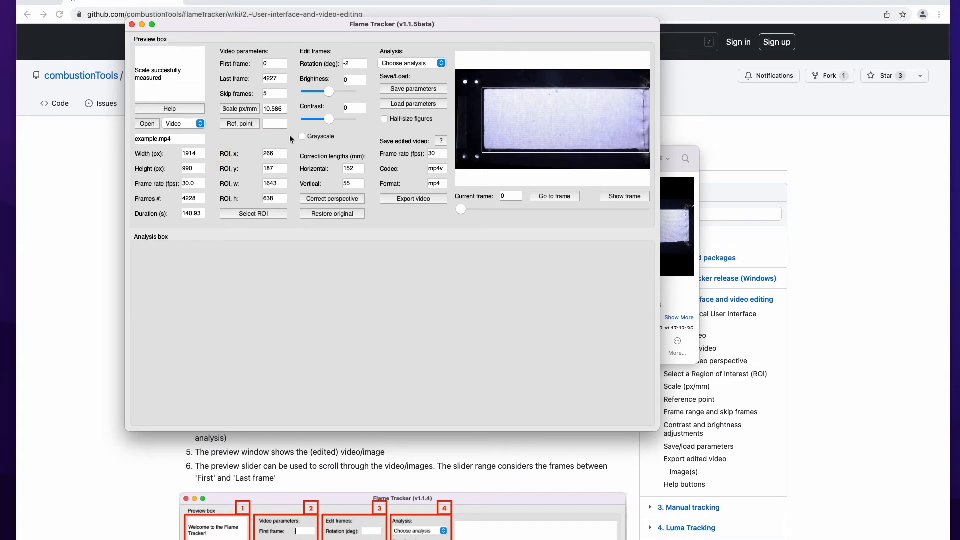
- Place the reference point on the sample at about 816, 384, slightly left of its centre
click(243, 124)
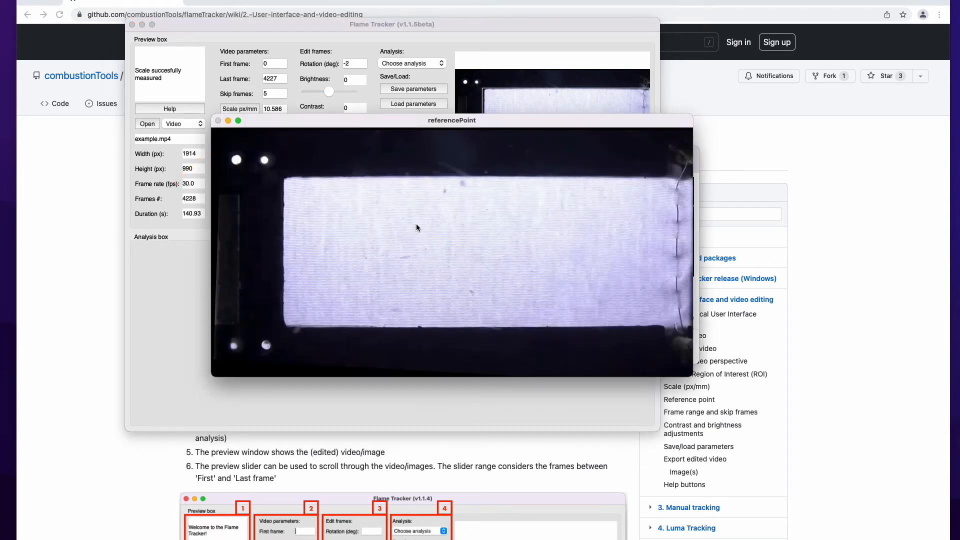
click(416, 225)
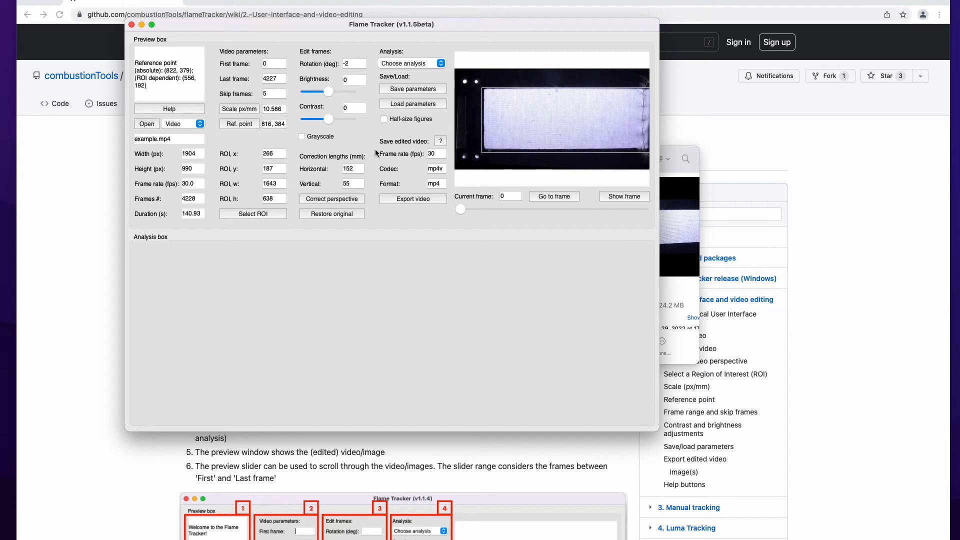
- Preview the video's progress and limit the frame range to frames 1000 through 4000
drag(461, 211, 510, 215)
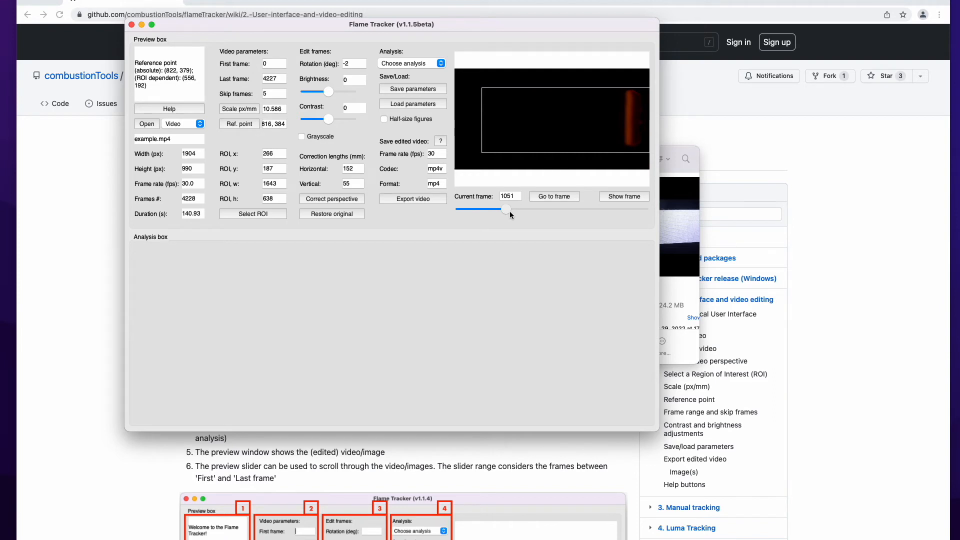
drag(510, 214, 648, 210)
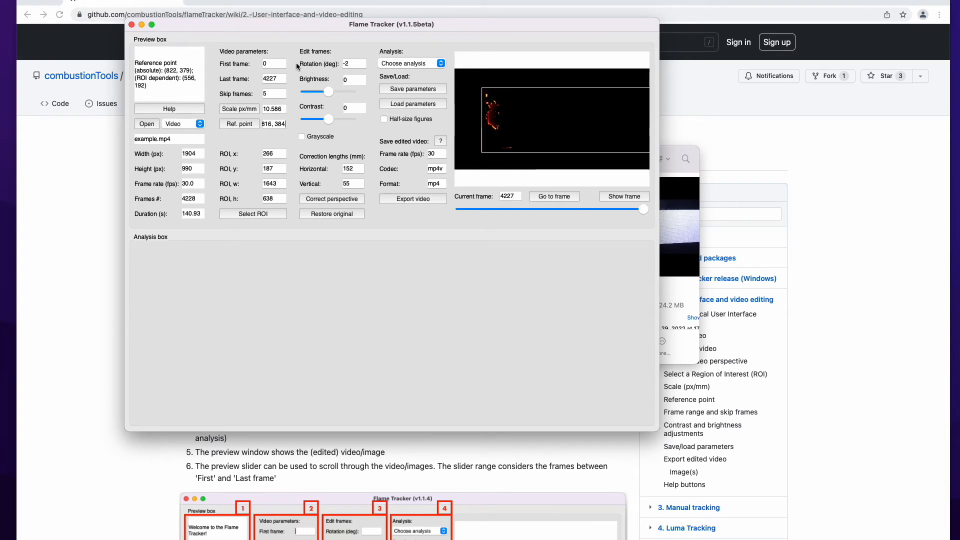
double_click(278, 63)
text(1000)
key(Tab)
text(4000)
click(460, 209)
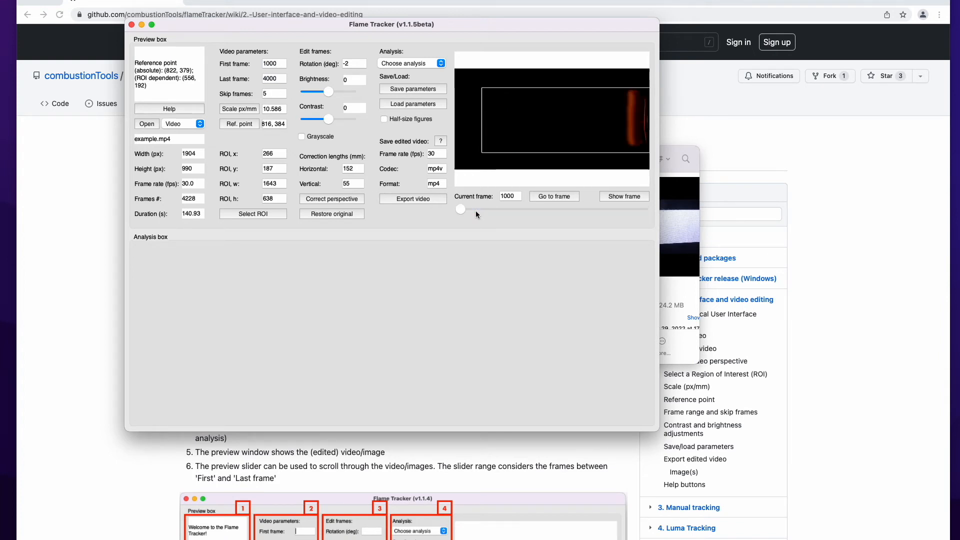
drag(465, 210, 646, 213)
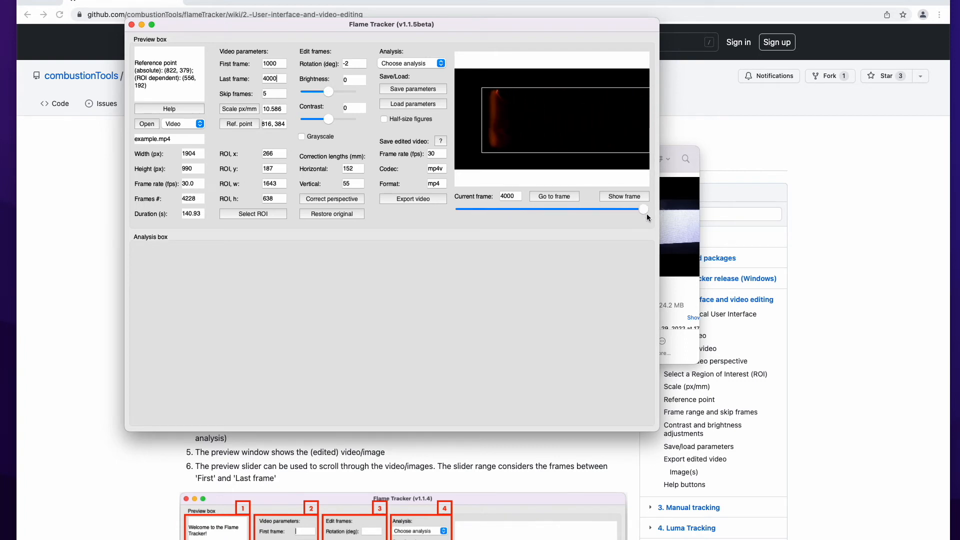
- Jump the preview to a frame inside the range and to frame 124 outside it, and set the first frame back to 1000
double_click(516, 196)
text(23)
click(539, 196)
double_click(517, 196)
text(124)
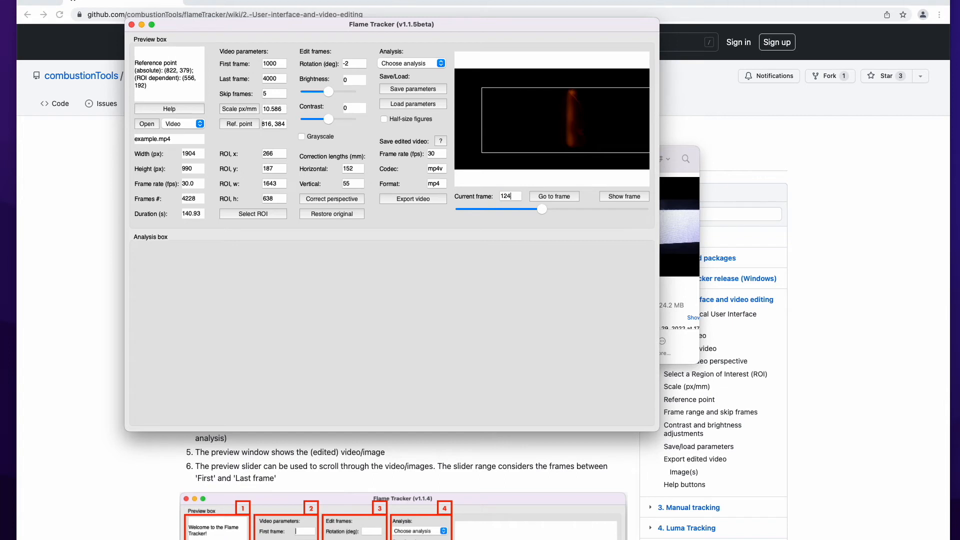
click(547, 196)
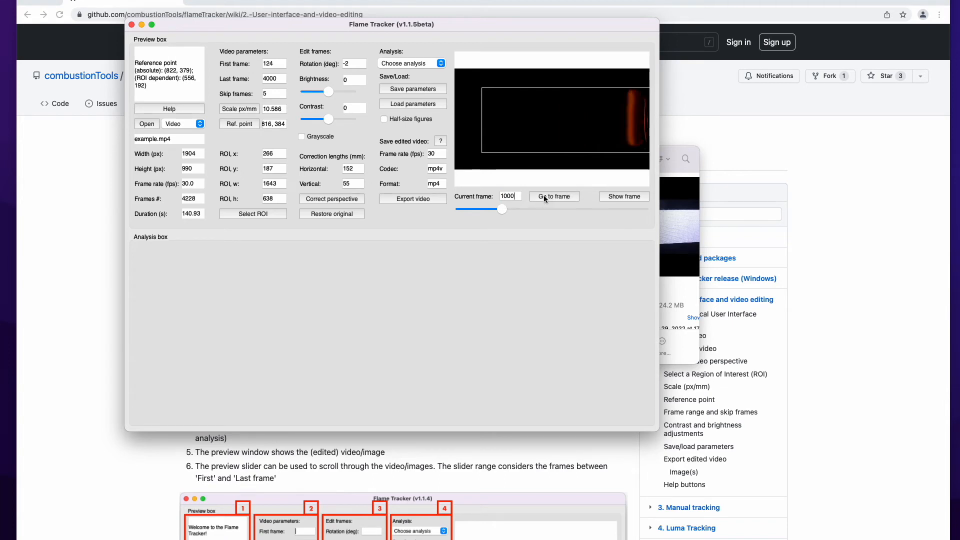
double_click(282, 62)
text(1000)
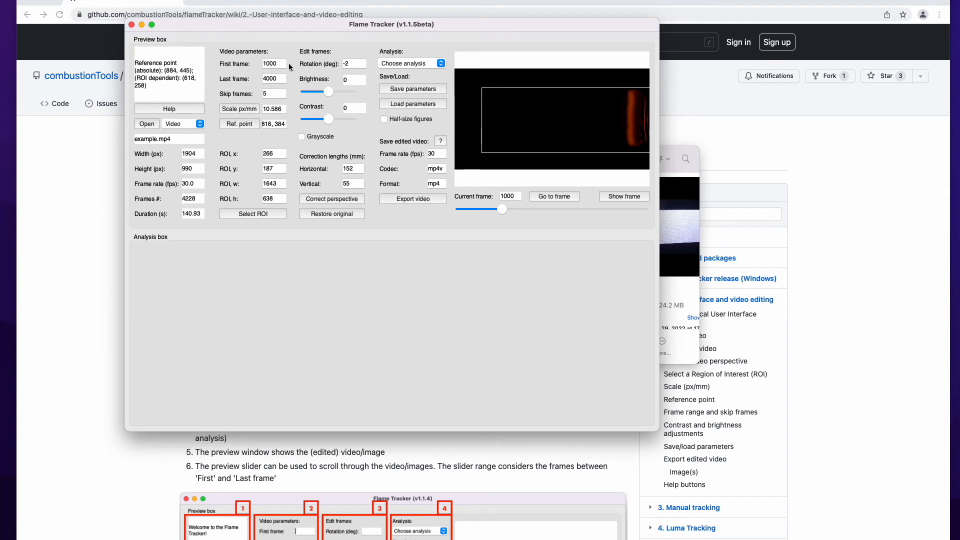
- Save the current parameters to the Desktop under the name test
click(415, 89)
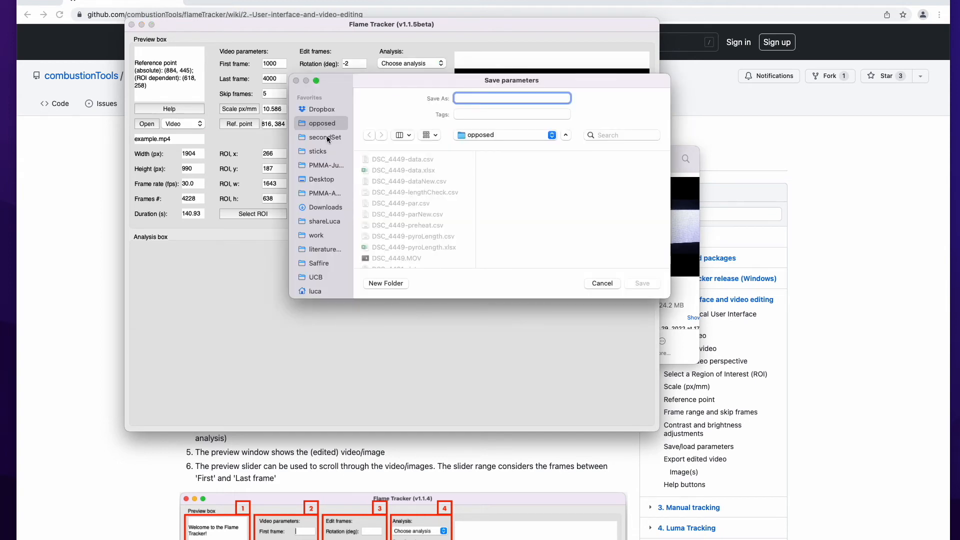
click(321, 180)
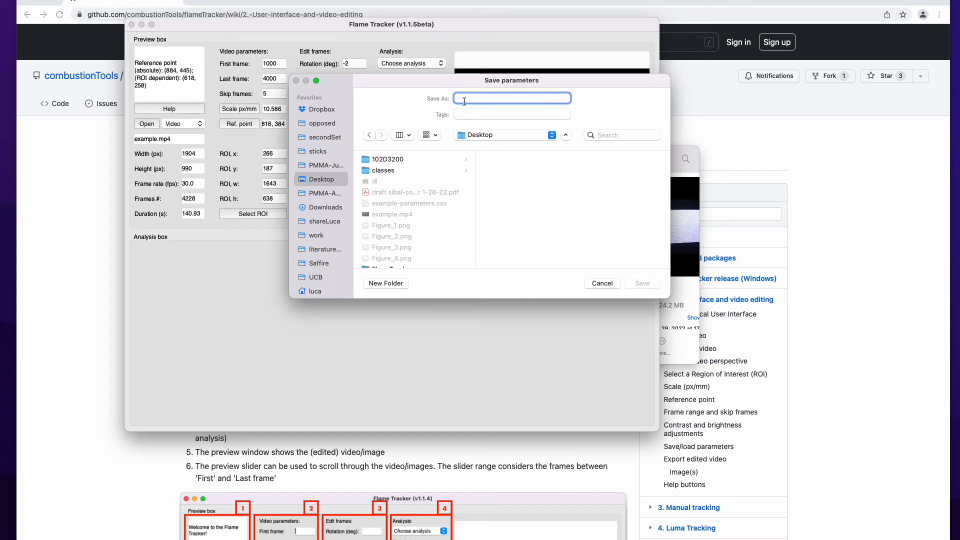
text(test)
key(Return)
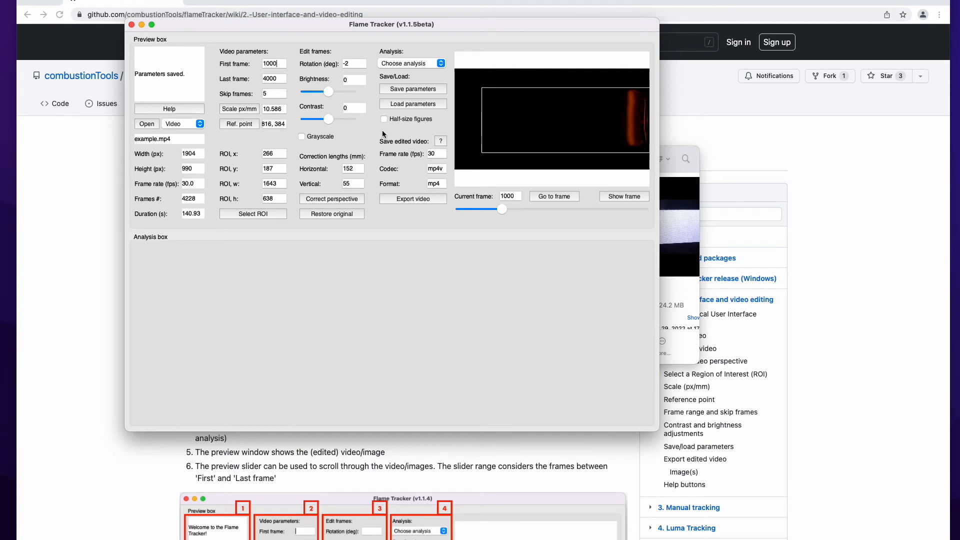
- Try a brightness of -18 and a contrast of 33, and restore the original frames
mouse_move(328, 91)
mouse_down()
mouse_move(352, 93)
mouse_move(334, 120)
mouse_move(343, 123)
mouse_move(344, 94)
mouse_move(313, 93)
mouse_up()
drag(340, 123, 322, 92)
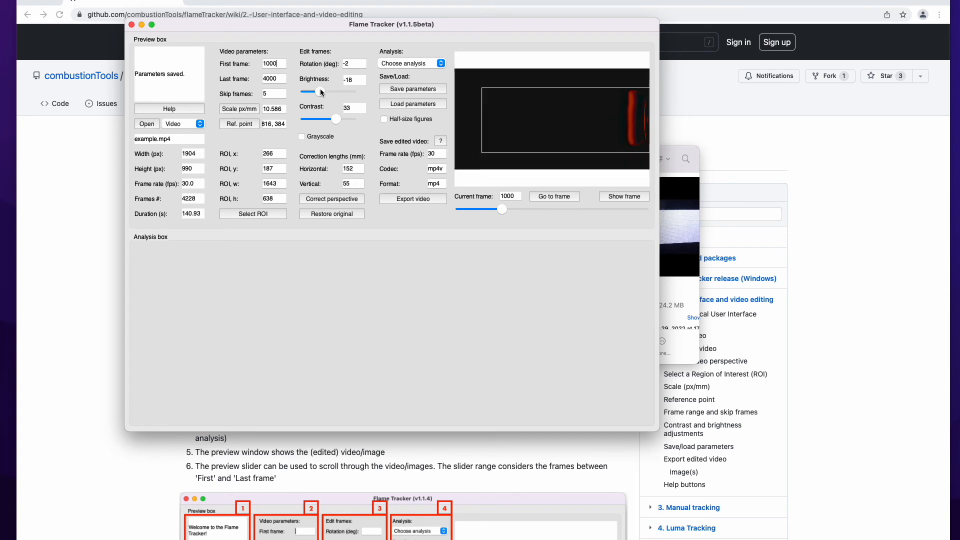
click(311, 215)
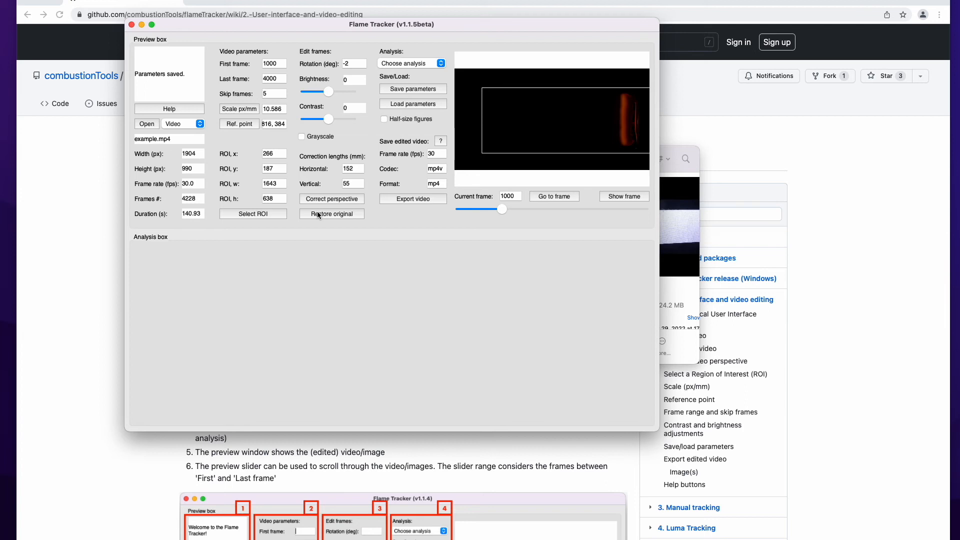
click(319, 215)
- Load the saved parameters from test.csv on the Desktop and preview frame 1820
click(423, 105)
scroll(344, 243, down, 6)
click(346, 247)
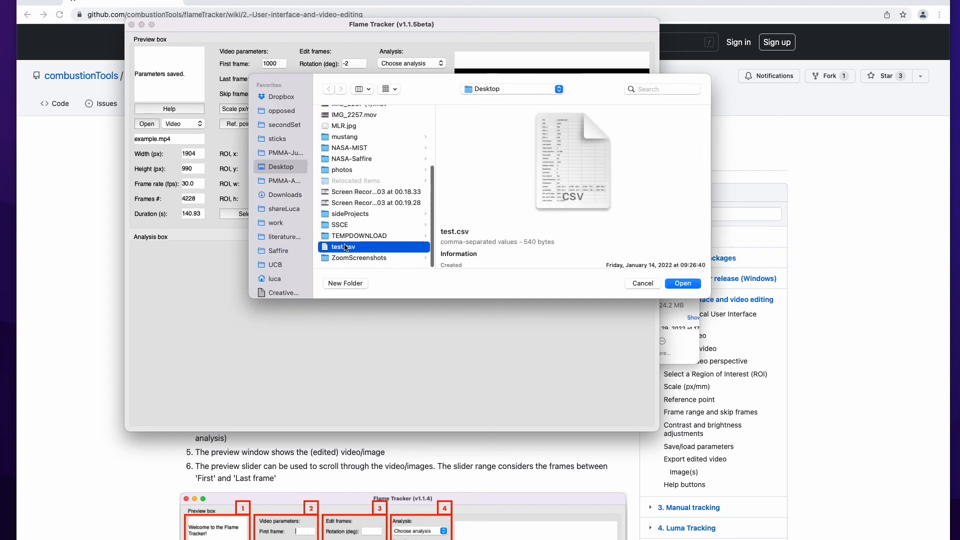
double_click(346, 247)
drag(463, 209, 511, 209)
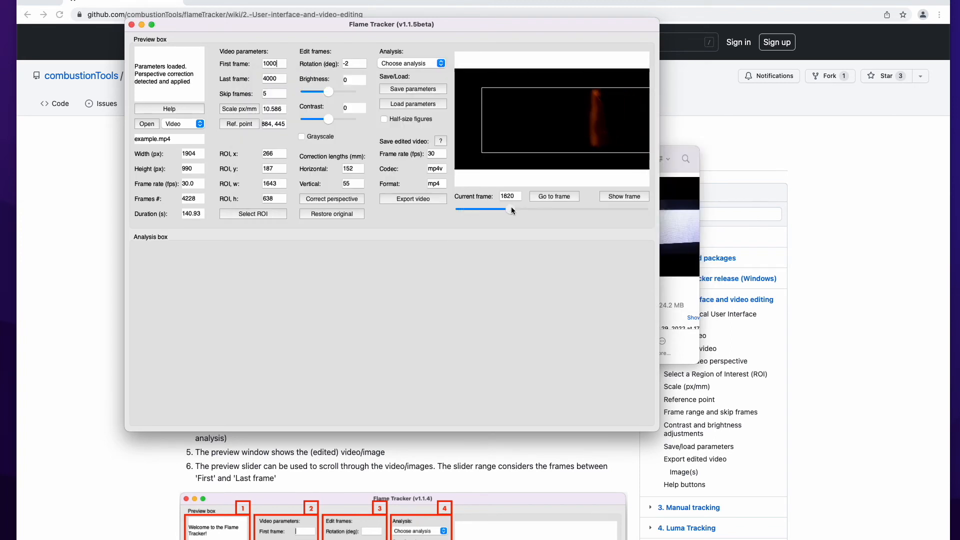
- Read the help notes on frame rate, codec and format for saving the edited video
click(445, 141)
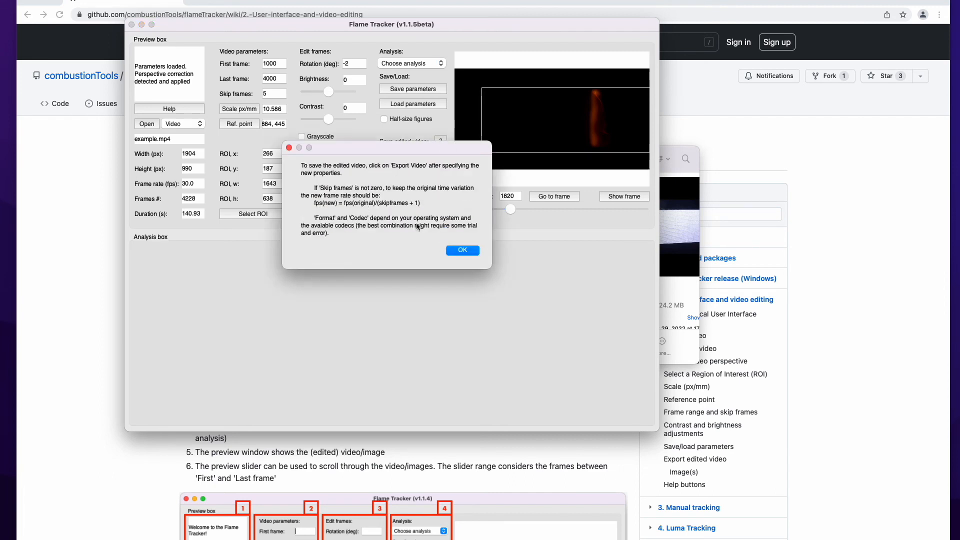
click(463, 250)
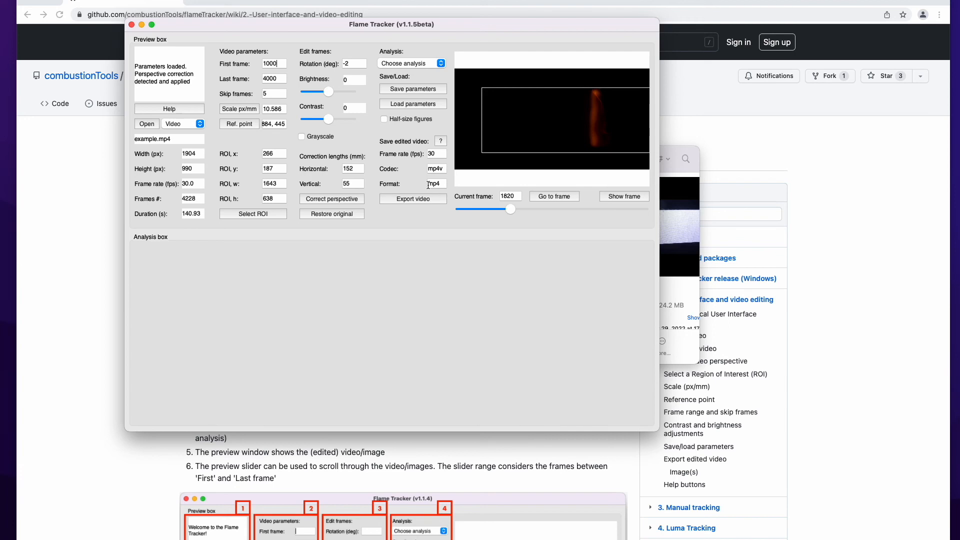
- Export the edited video to the Desktop as test and check the export progress in the terminal
click(427, 199)
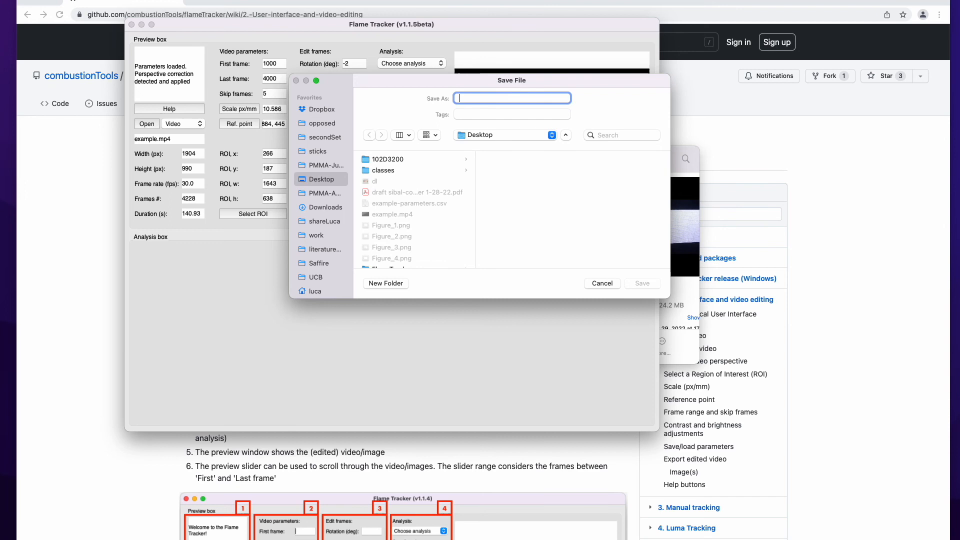
text(test)
key(Return)
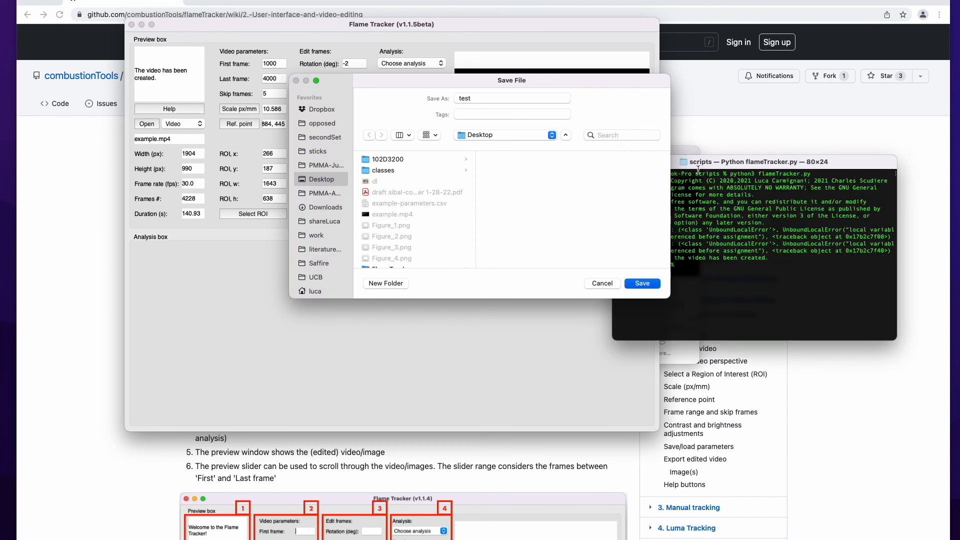
drag(722, 167, 747, 131)
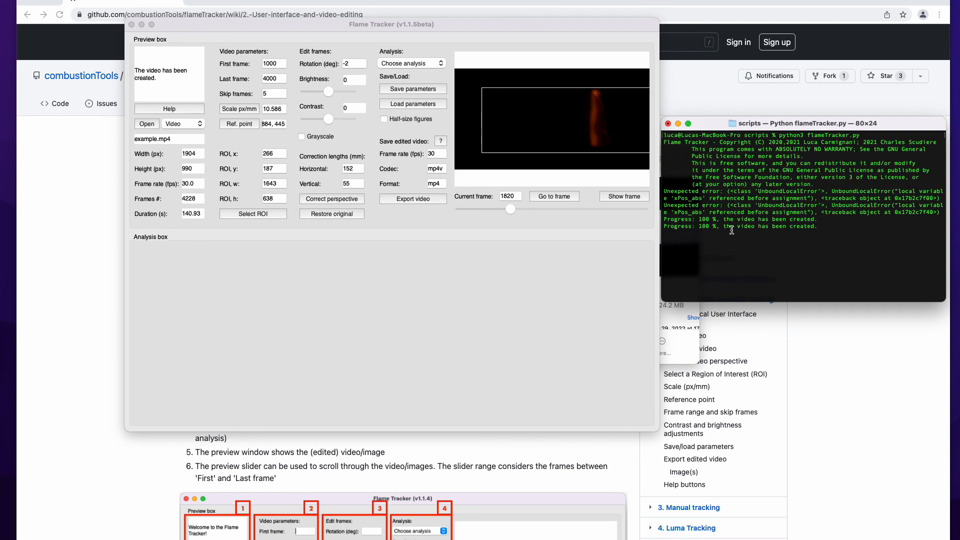
click(559, 241)
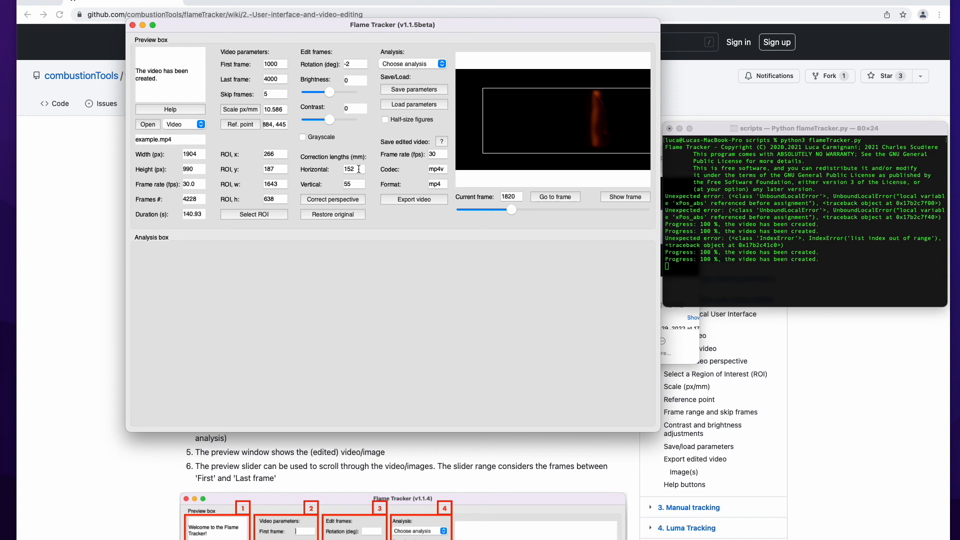
- Change the input type to Image(s) and browse to the images folder under Downloads, flameTracker-main, examples
click(194, 125)
click(173, 132)
click(151, 125)
click(282, 195)
click(370, 114)
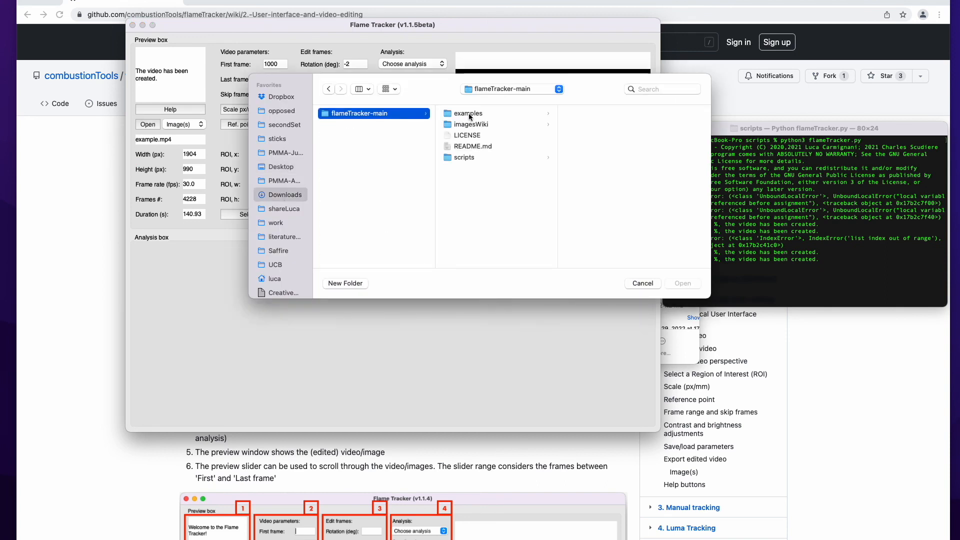
click(470, 114)
click(580, 135)
- Open the images DSC_7500.JPG through DSC_7505.JPG at 1 frame per second and preview the sequence up to frame 5
click(520, 114)
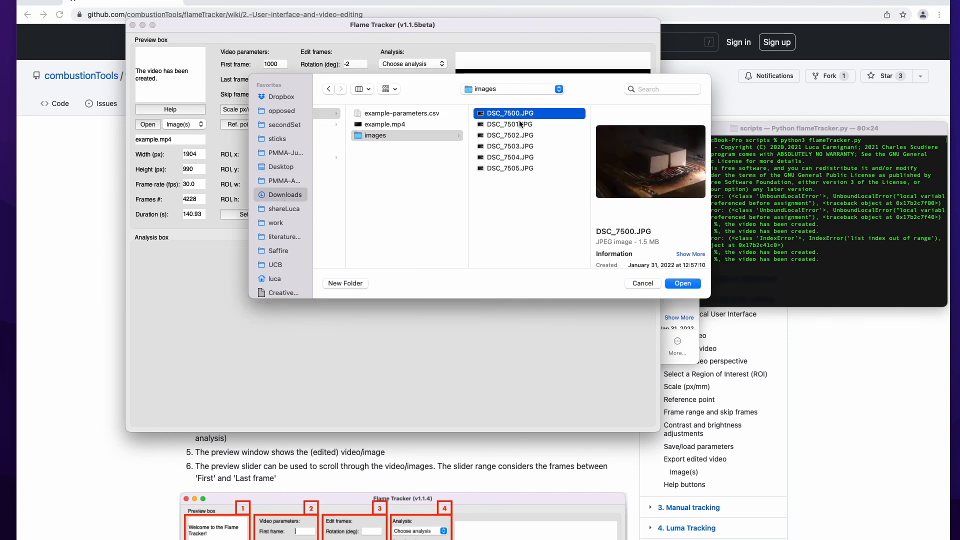
shift+click(517, 168)
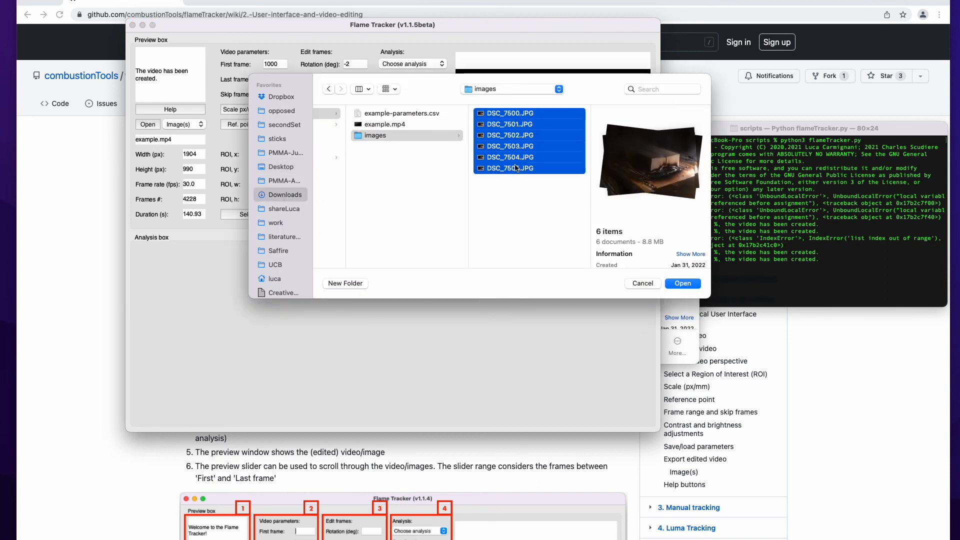
click(680, 283)
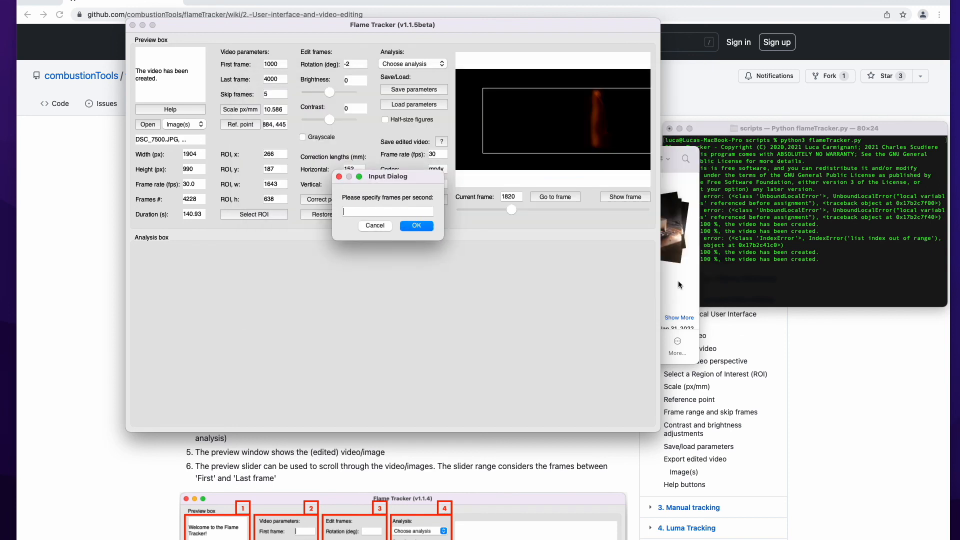
text(1)
key(Return)
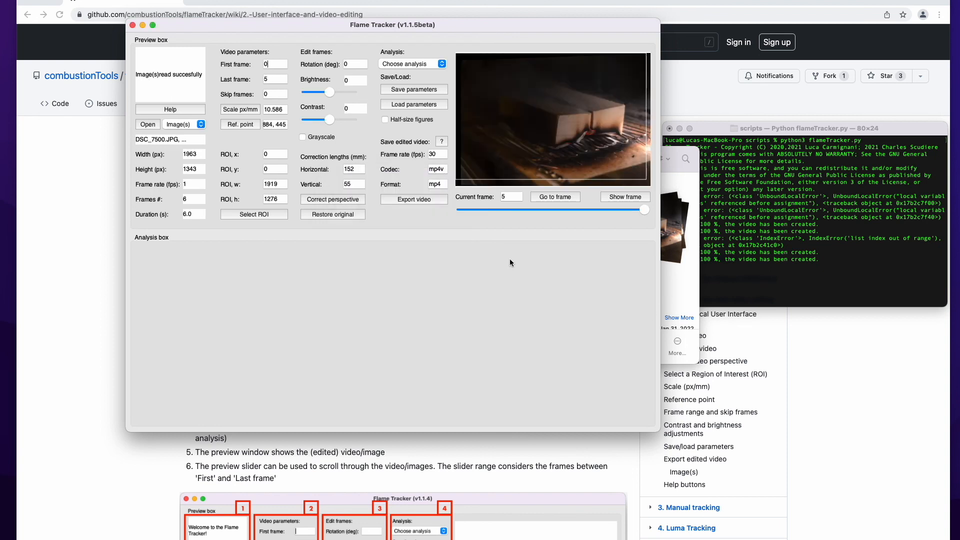
click(458, 209)
drag(459, 208, 629, 218)
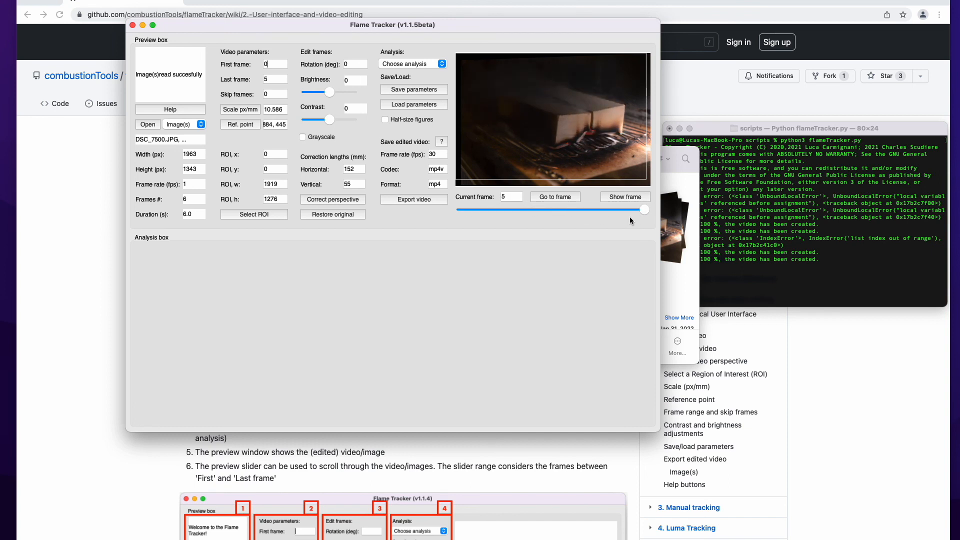